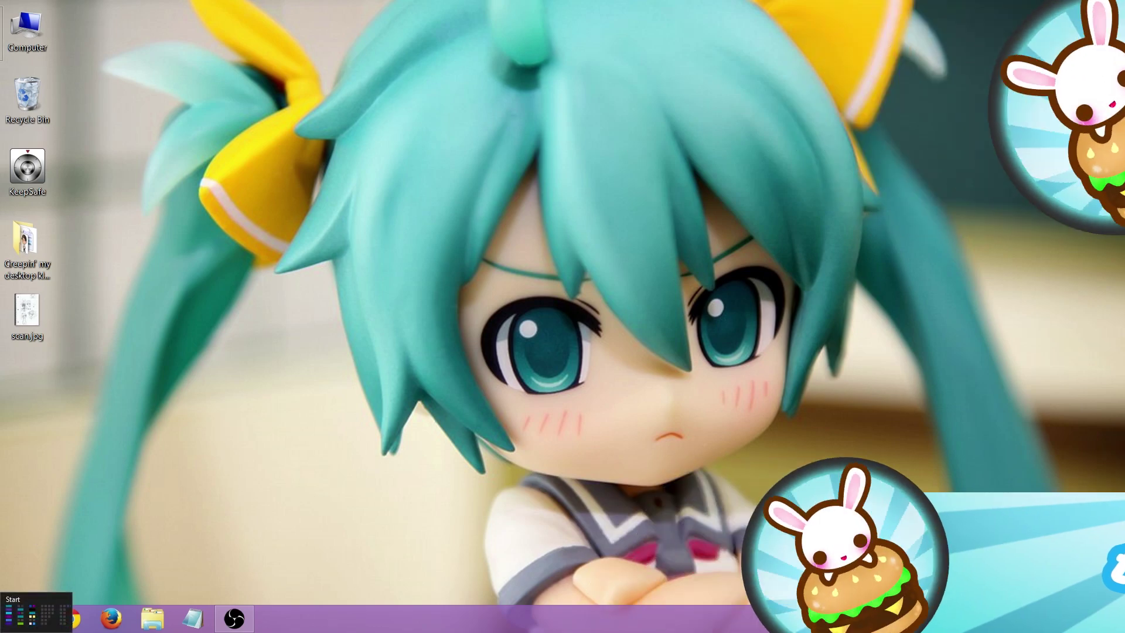
- Launch Adobe Photoshop CS5.1 and open scan.jpg from the desktop folder
left_click(6, 628)
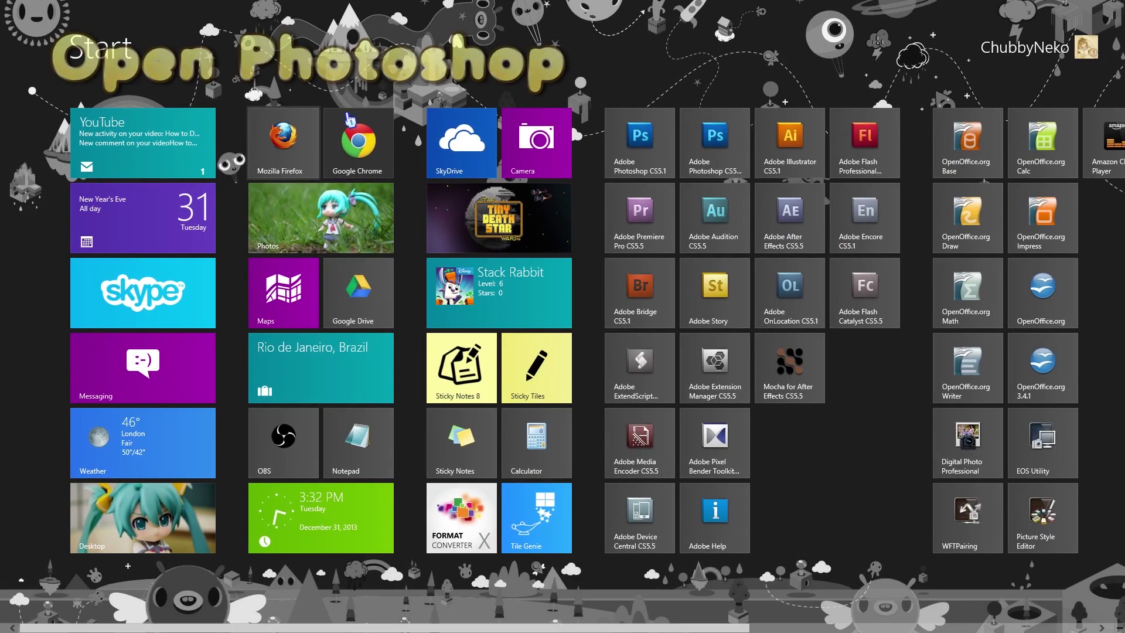
left_click(641, 153)
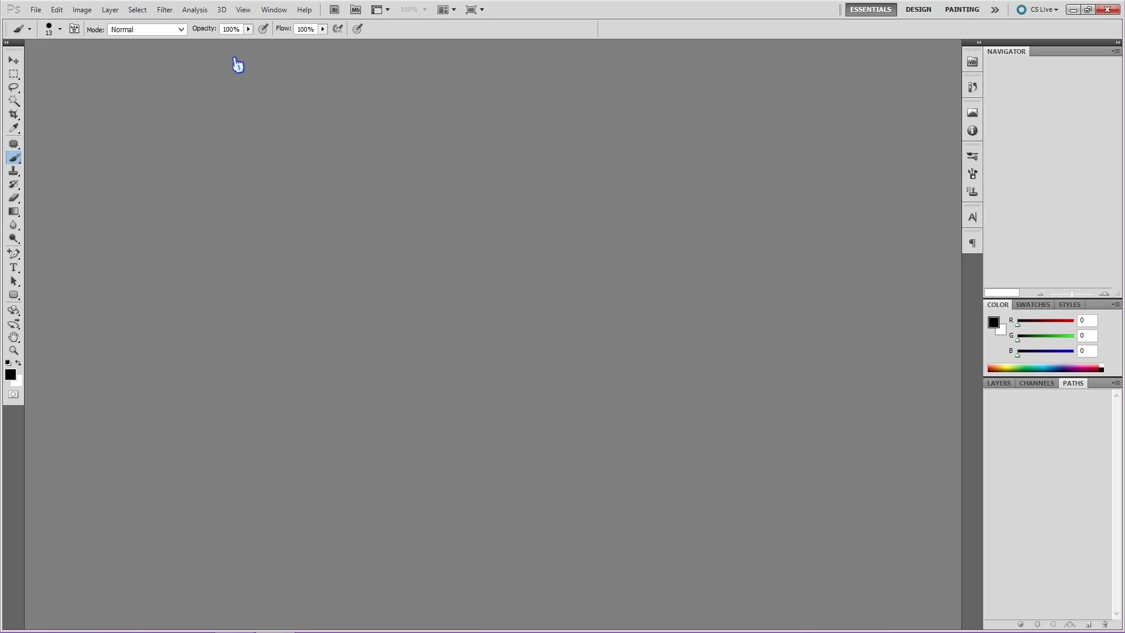
left_click(42, 11)
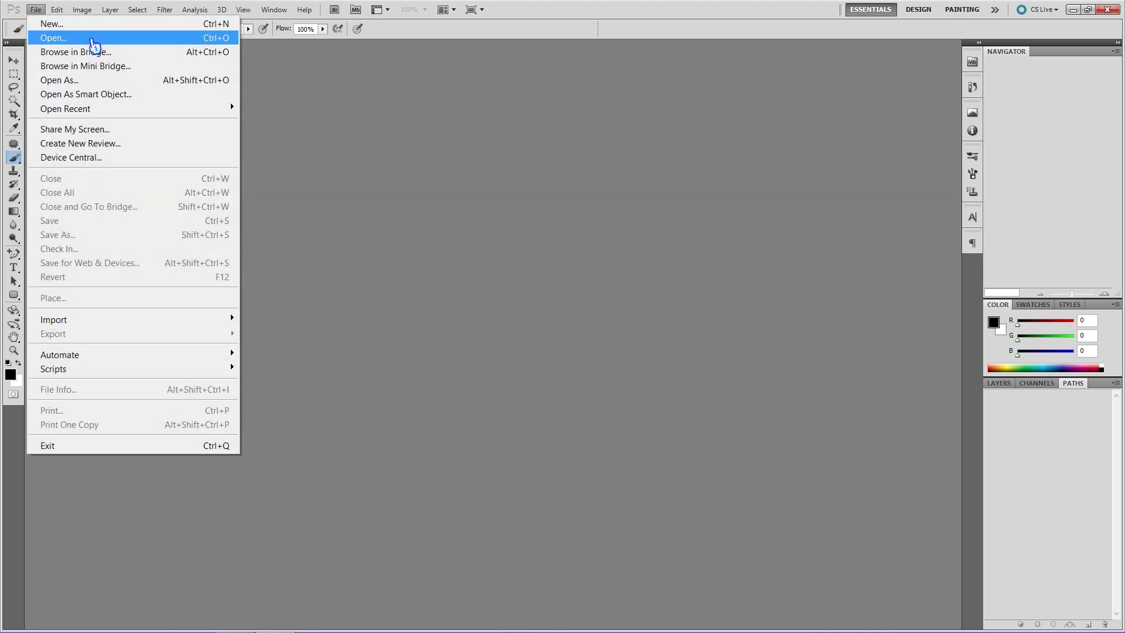
left_click(94, 43)
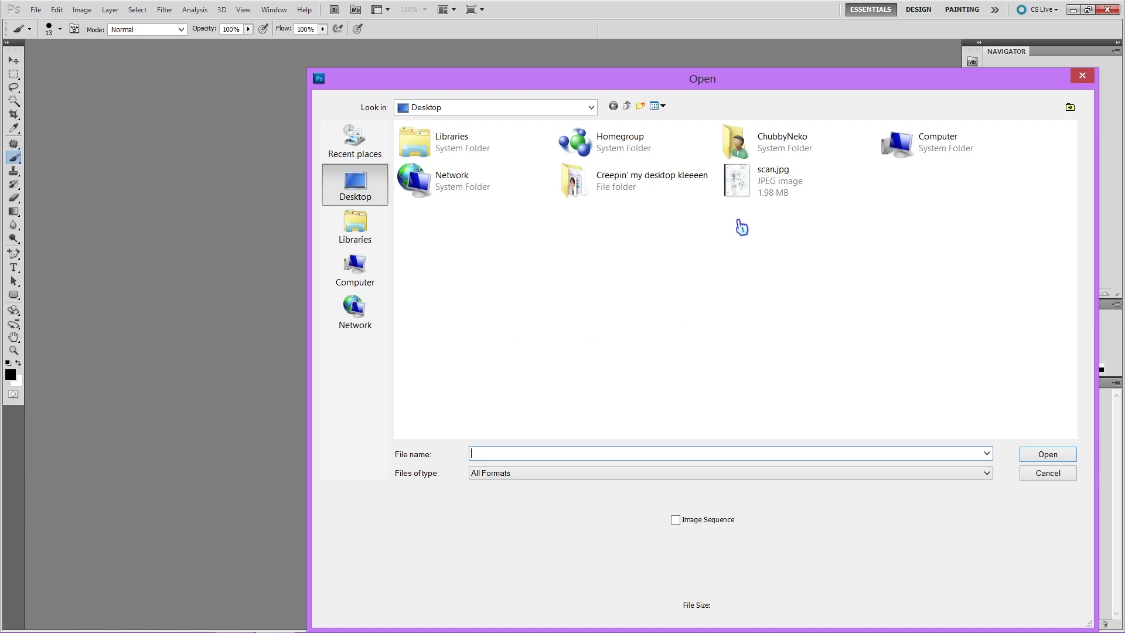
left_click(744, 186)
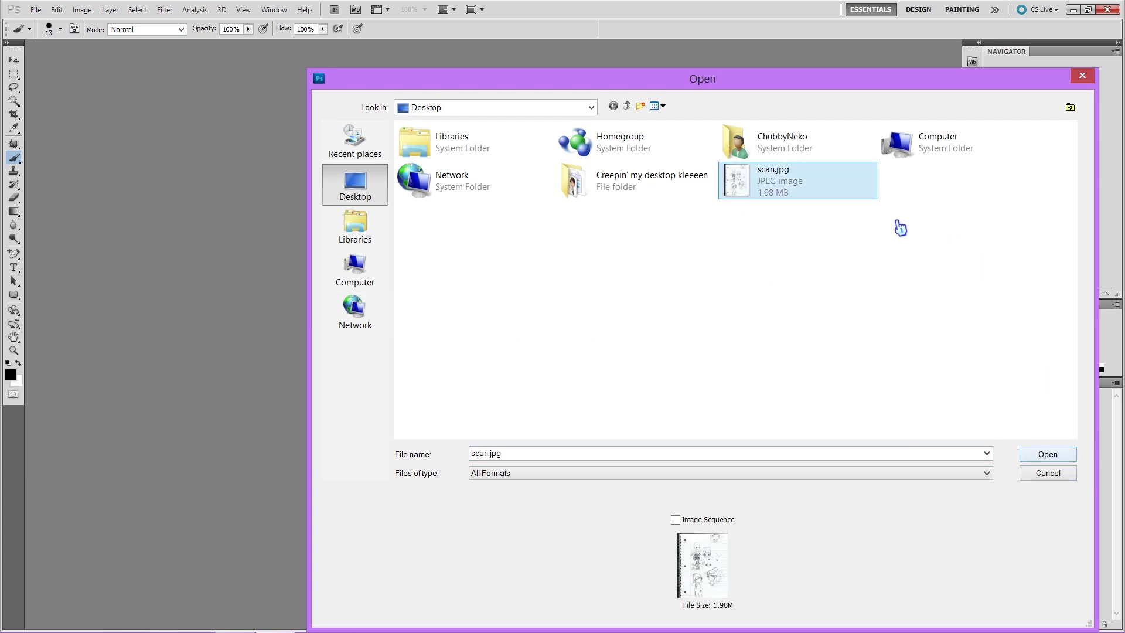
double_click(791, 184)
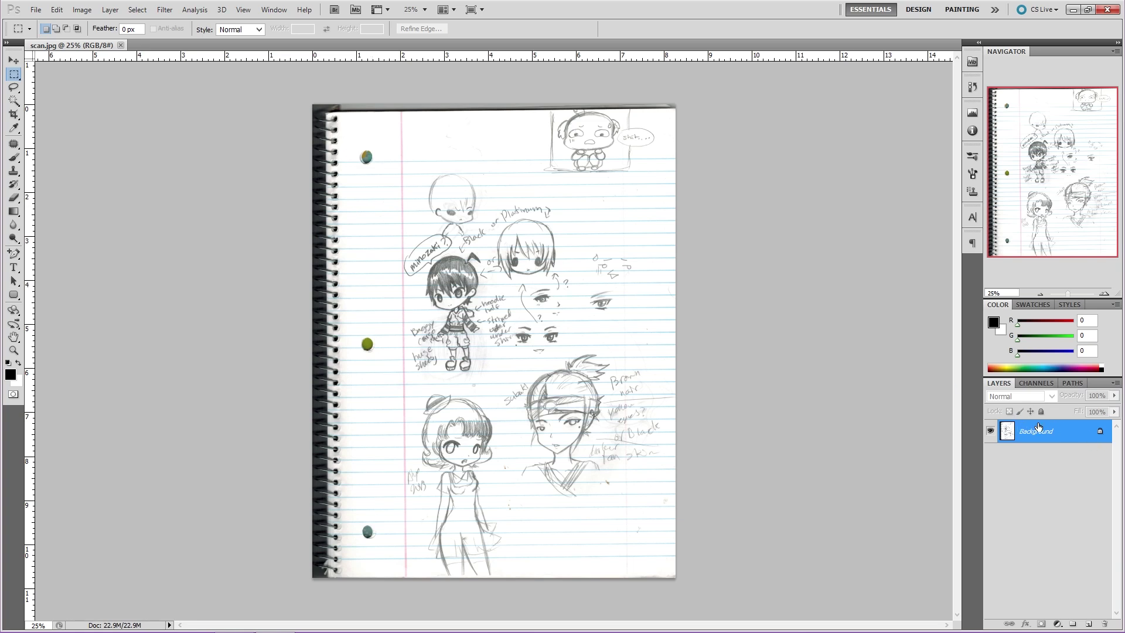
- Convert the locked background into a regular layer and crop the scan to a rectangular marquee around the full-body chibi boy
double_click(1101, 439)
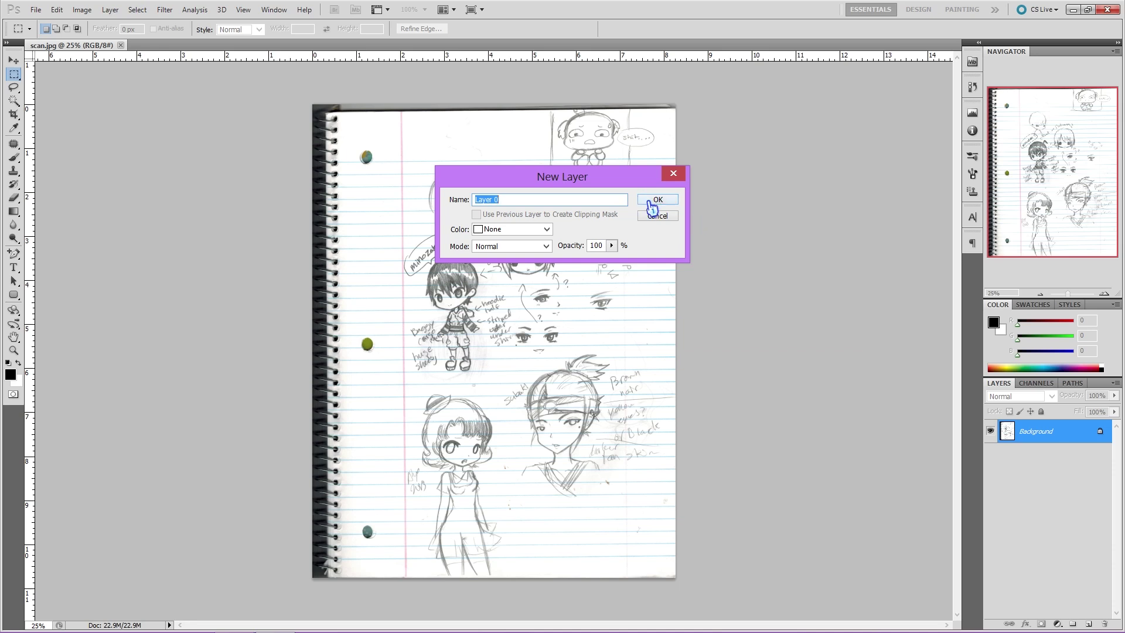
left_click(648, 201)
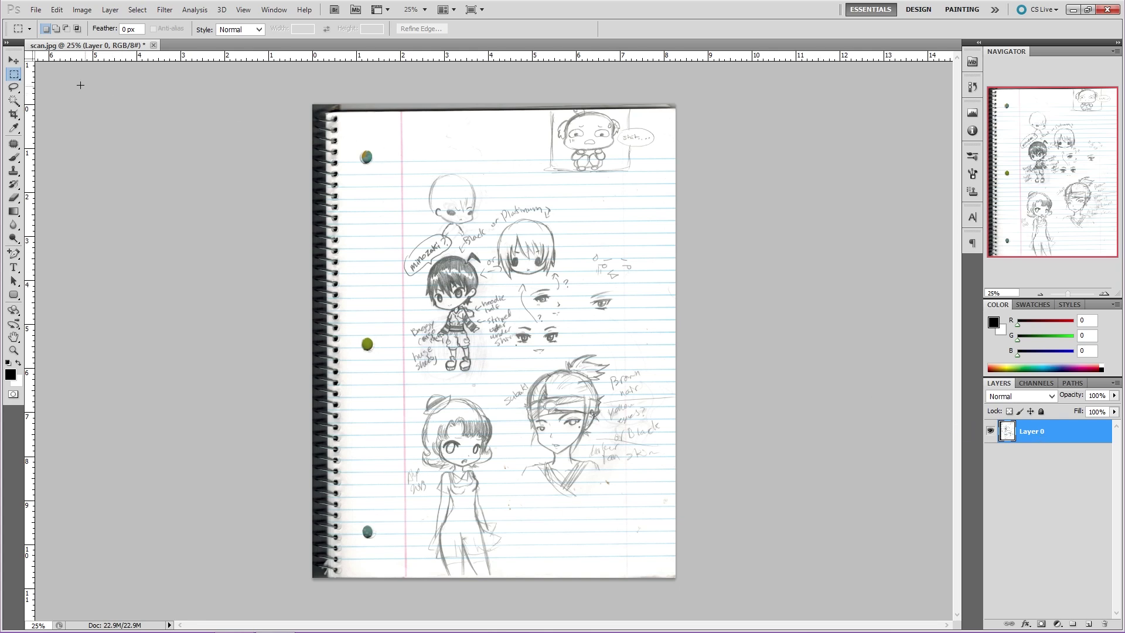
left_click(13, 74)
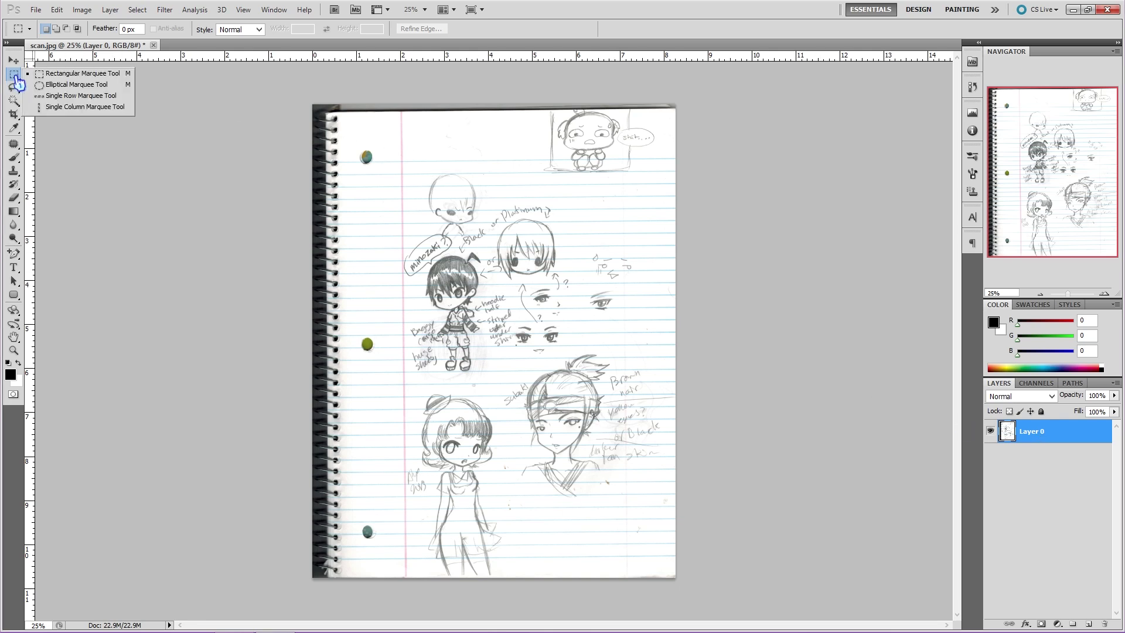
left_click(57, 74)
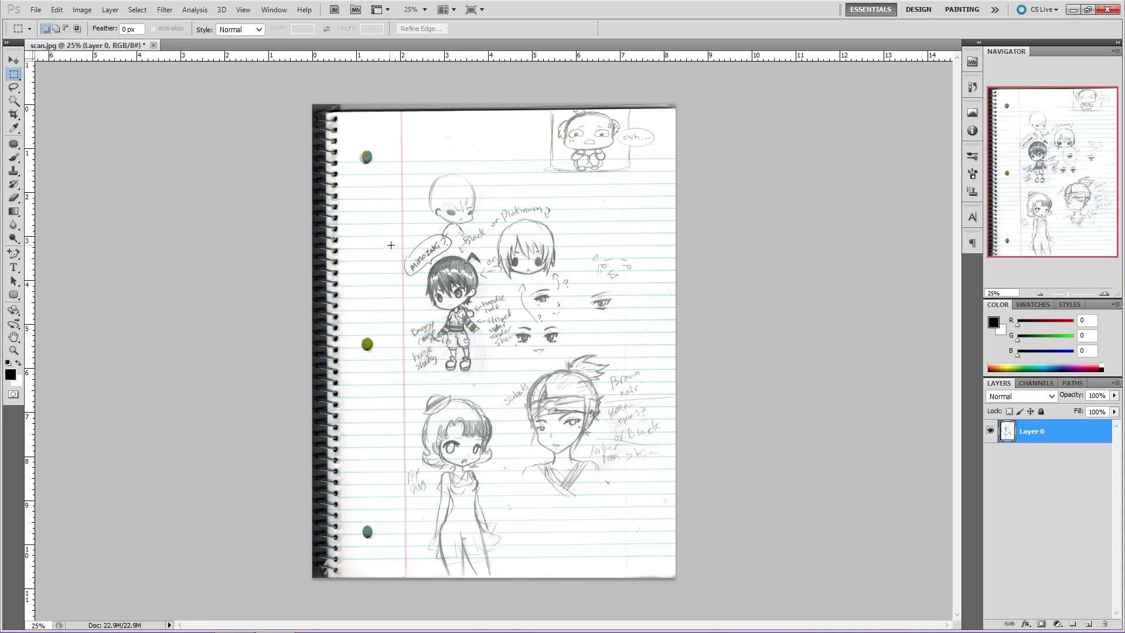
left_click_drag(420, 273, 506, 379)
left_click(82, 10)
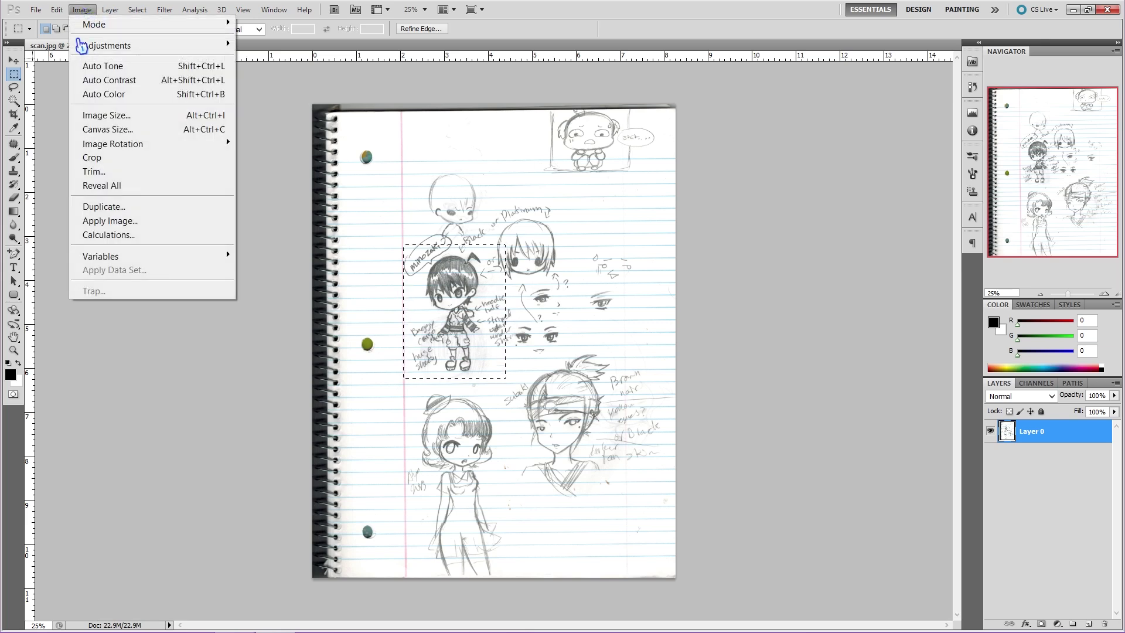
left_click(88, 162)
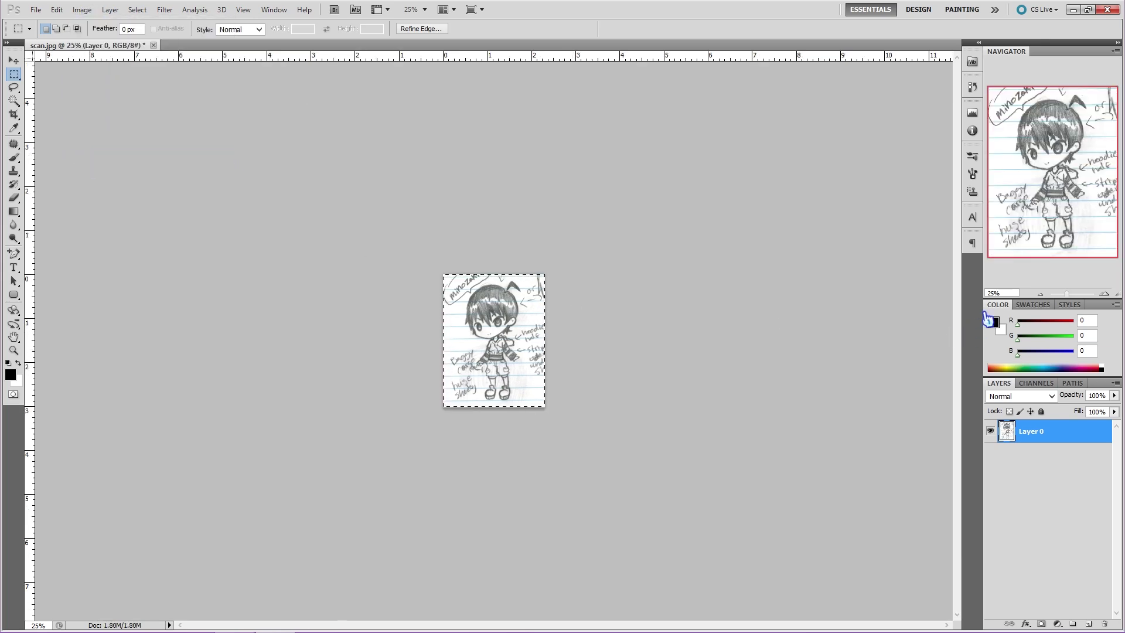
- Add a new empty layer above the cropped sketch and activate the Pen tool
left_click_drag(1007, 293, 958, 291)
type("100")
key("Return")
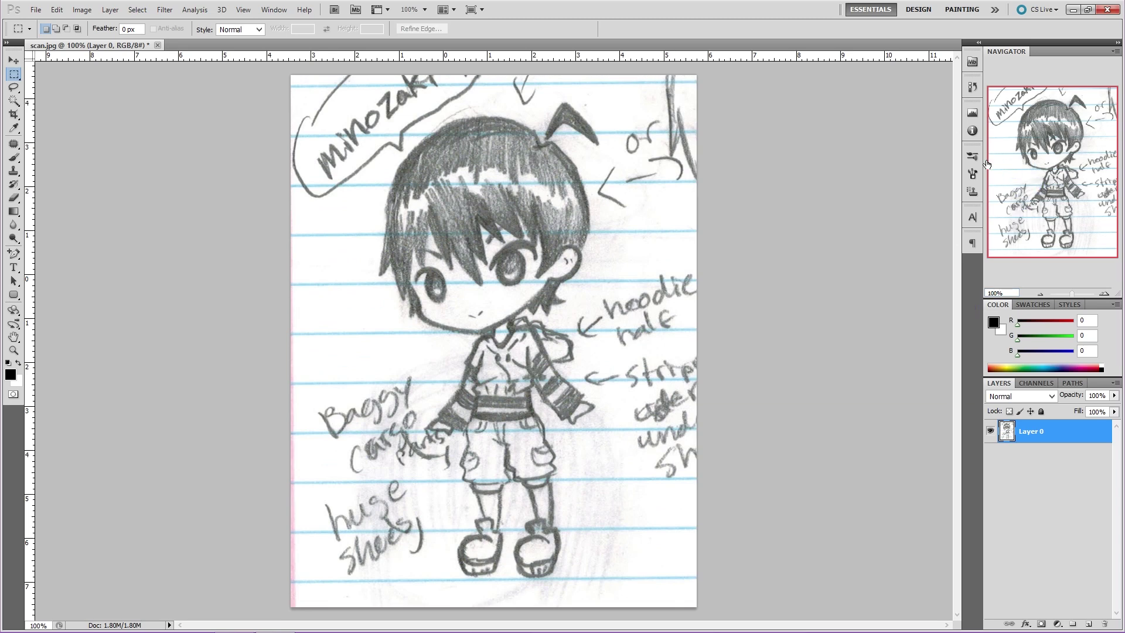
left_click(278, 10)
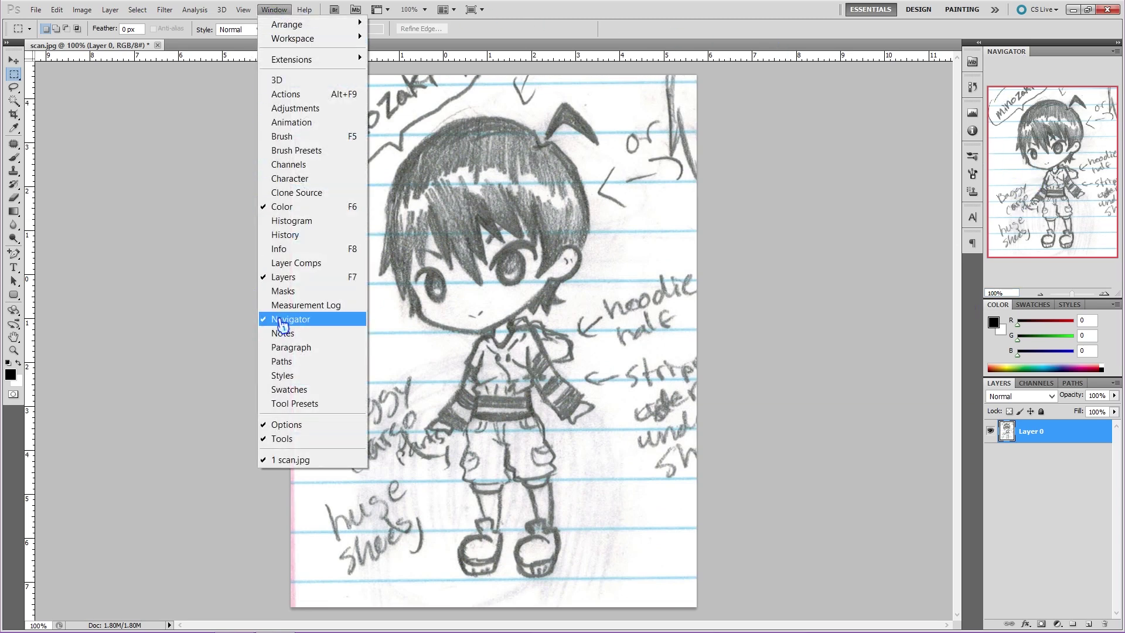
left_click(775, 343)
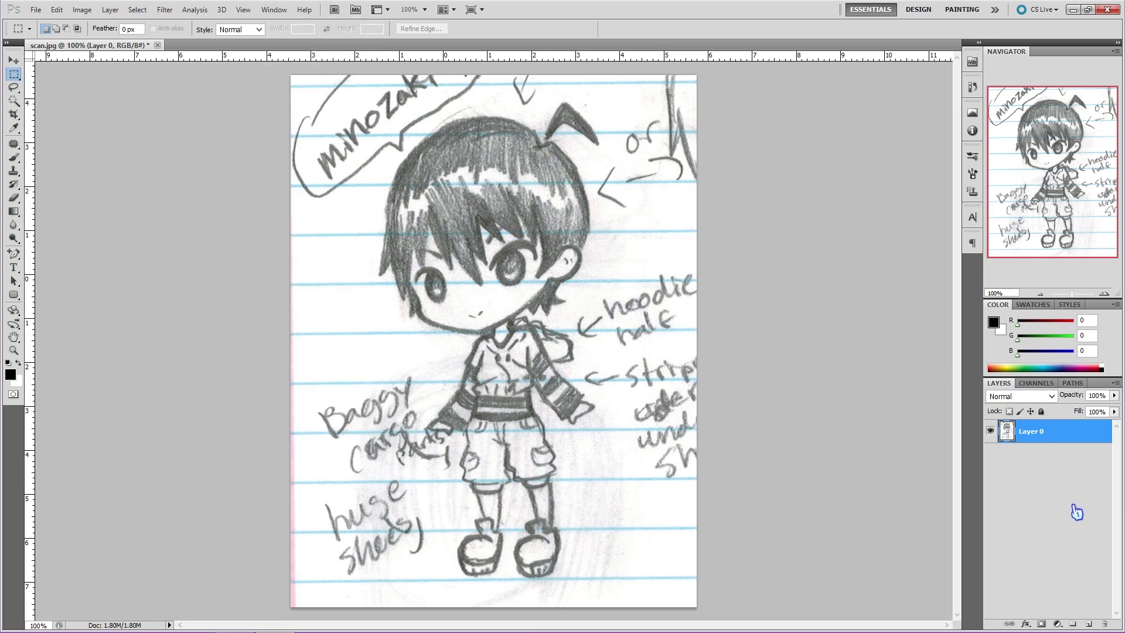
left_click(1088, 625)
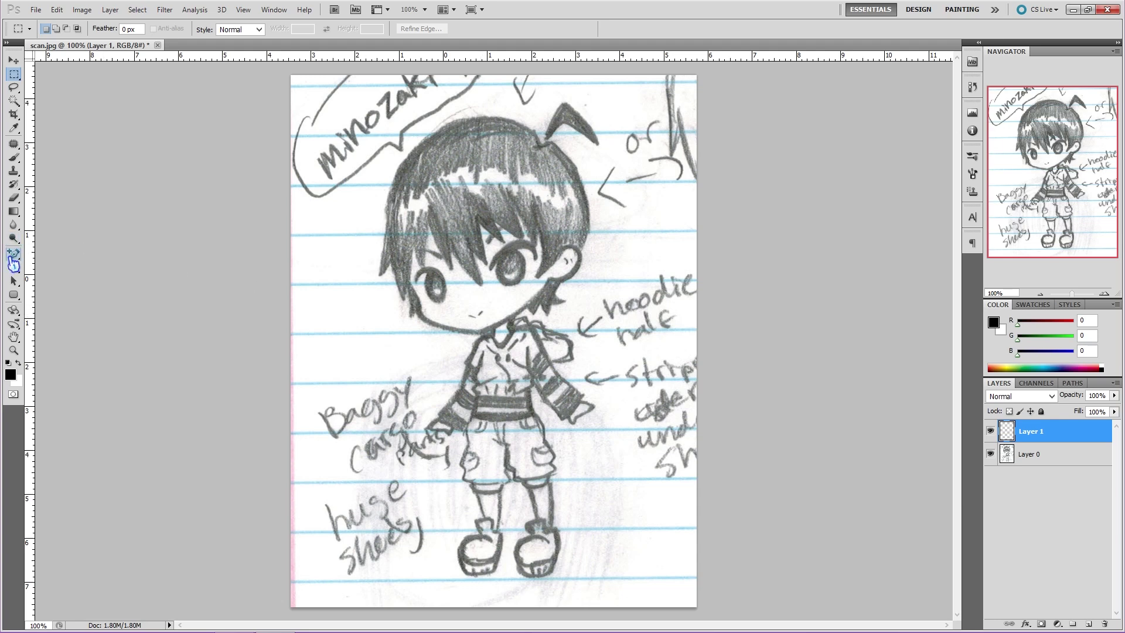
left_click(12, 258)
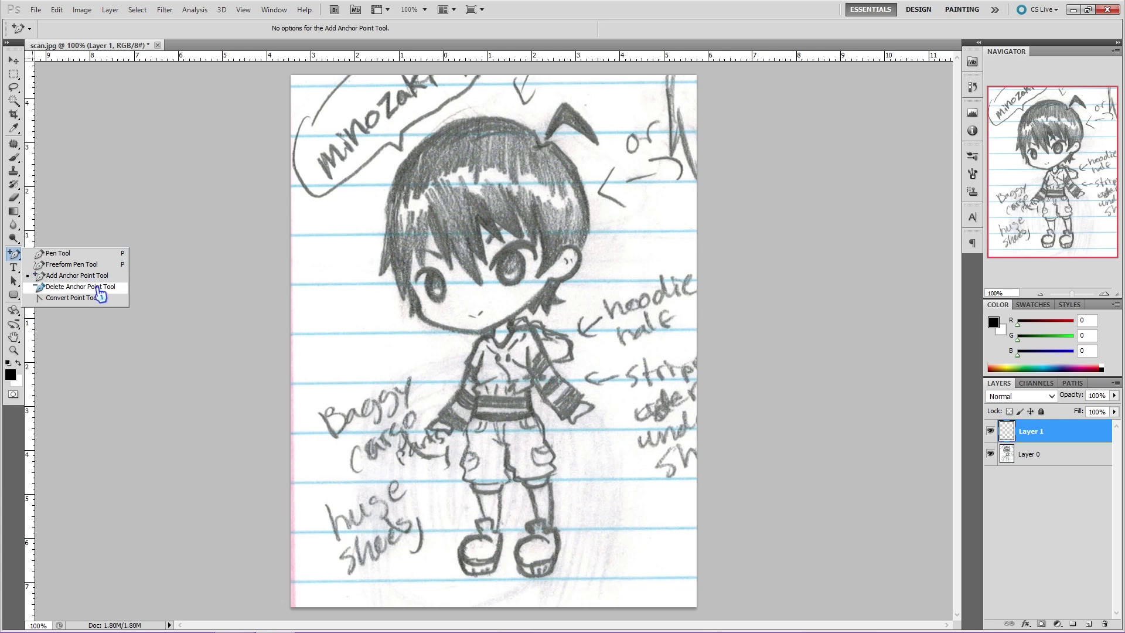
left_click(76, 253)
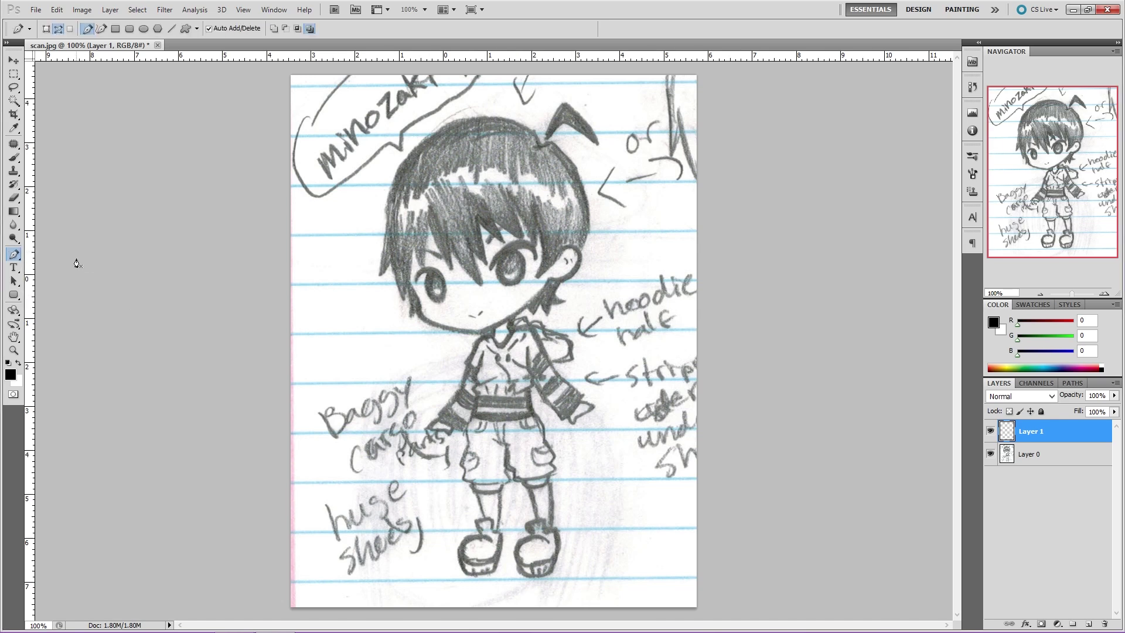
- Enlarge the image to a width of 5000 pixels with constrained proportions and bicubic resampling
left_click(1084, 295)
left_click_drag(1085, 181, 1085, 166)
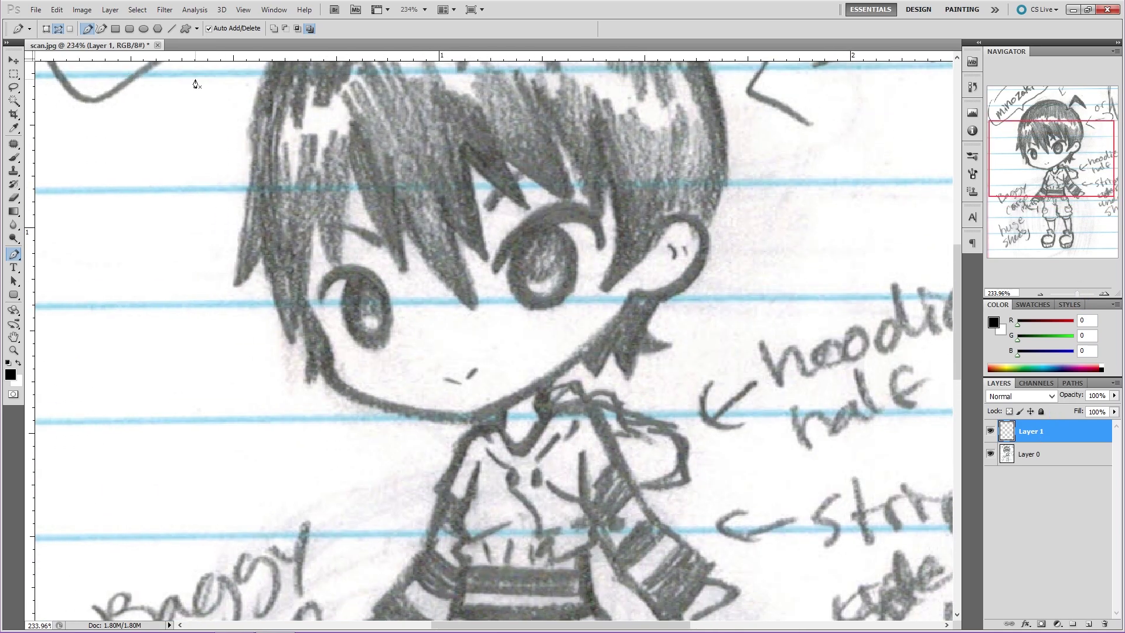
left_click(82, 10)
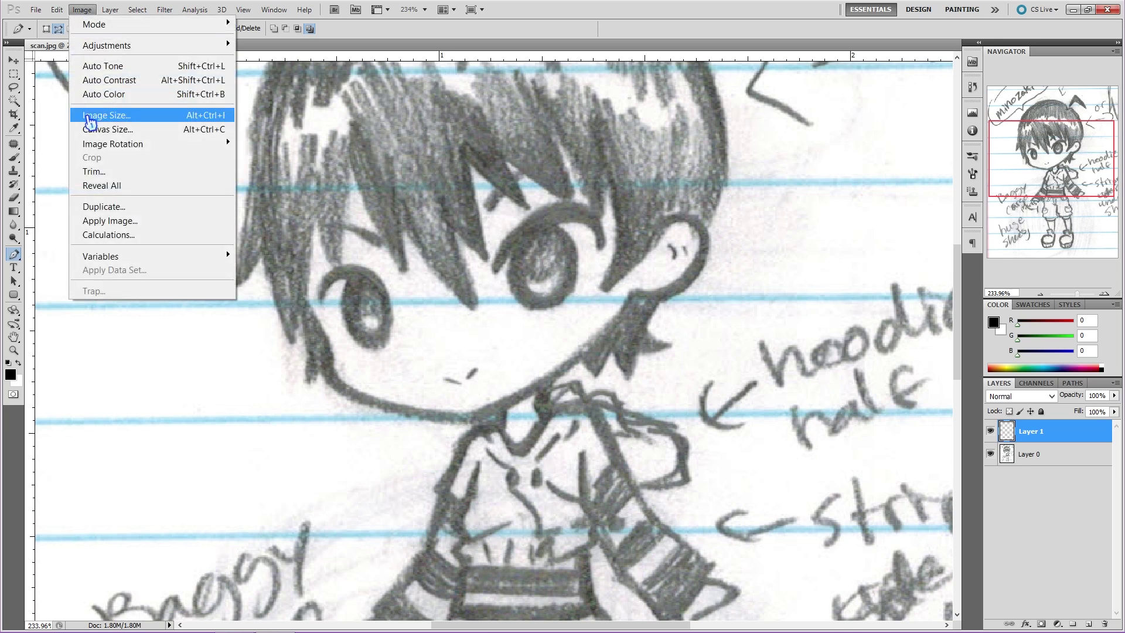
left_click(89, 117)
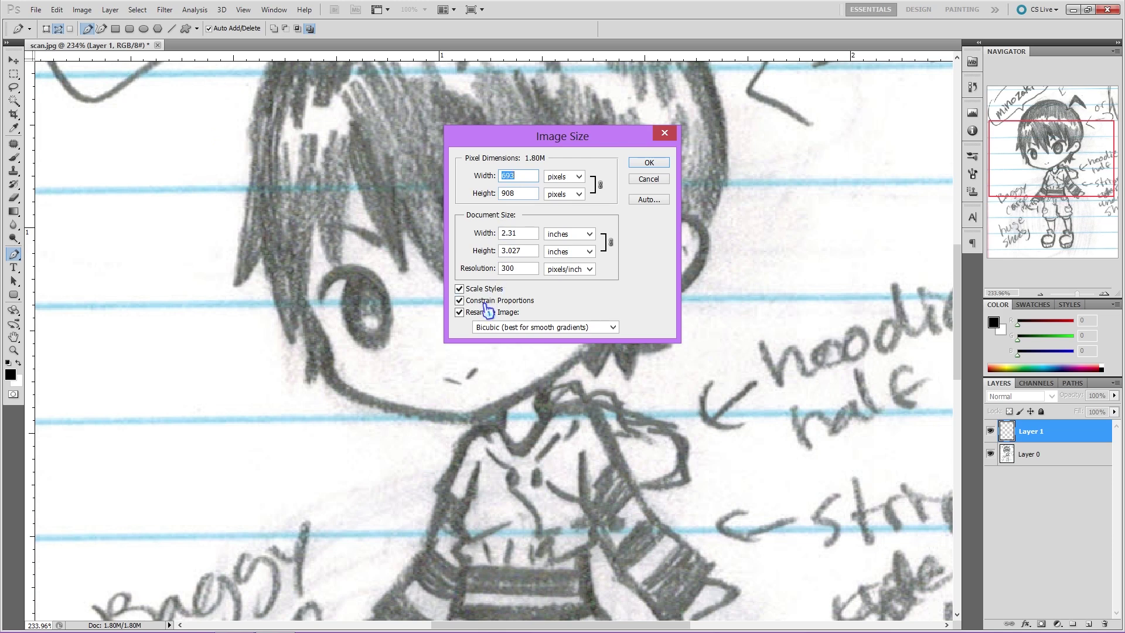
left_click_drag(511, 269, 471, 271)
left_click(529, 271)
double_click(531, 177)
type("5000")
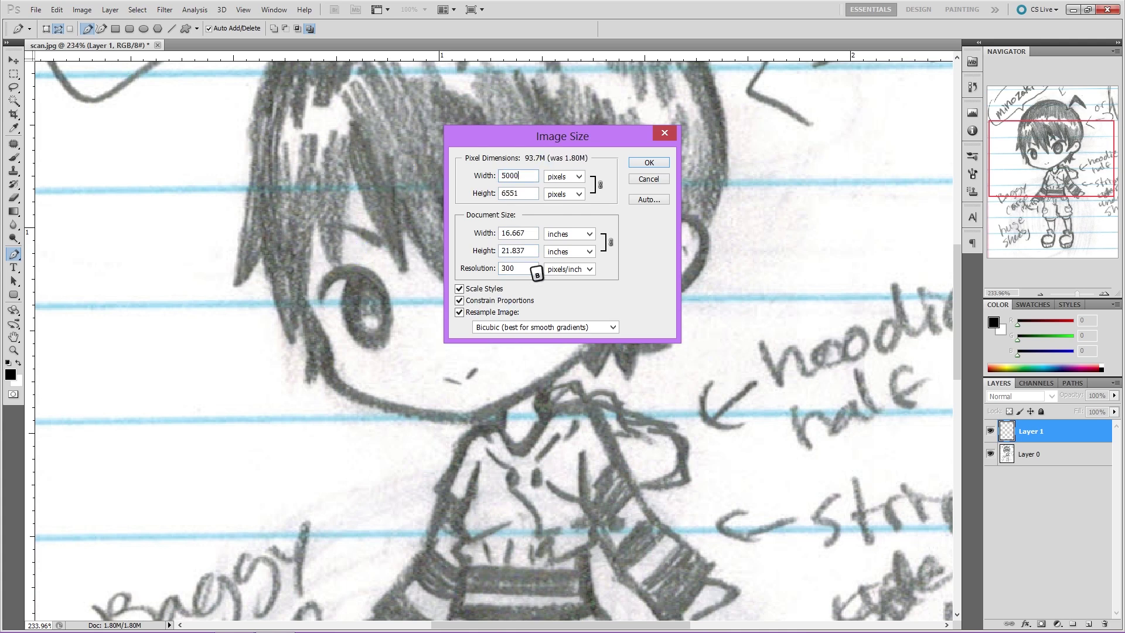
left_click(645, 165)
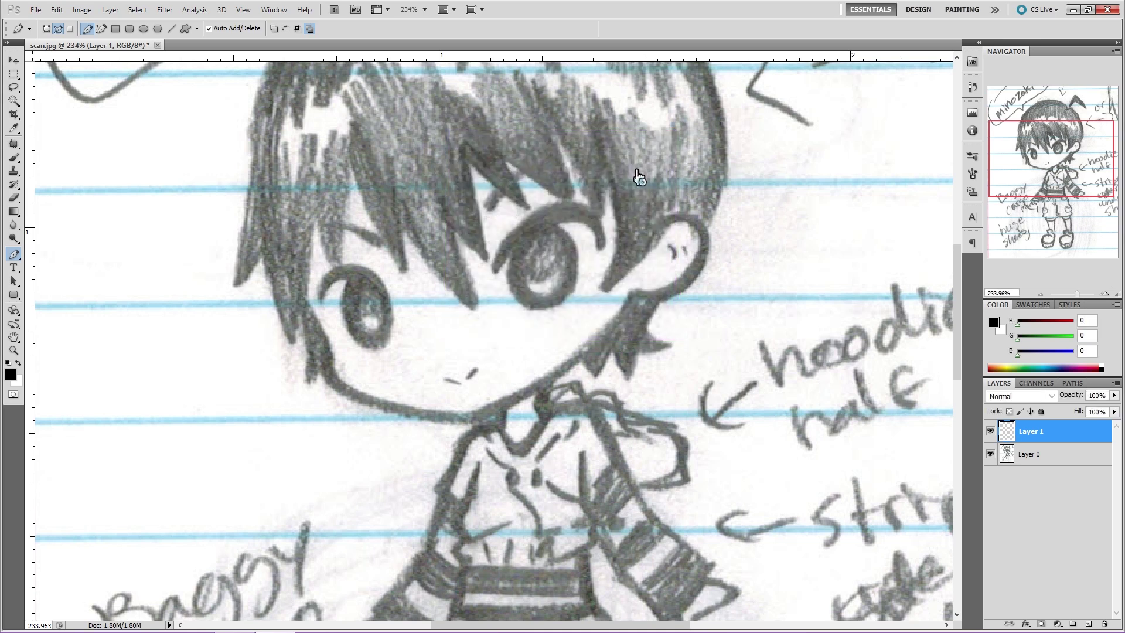
- Fade the sketch layer with Hue/Saturation set to hue +1, saturation +18 and lightness +43
left_click(1014, 293)
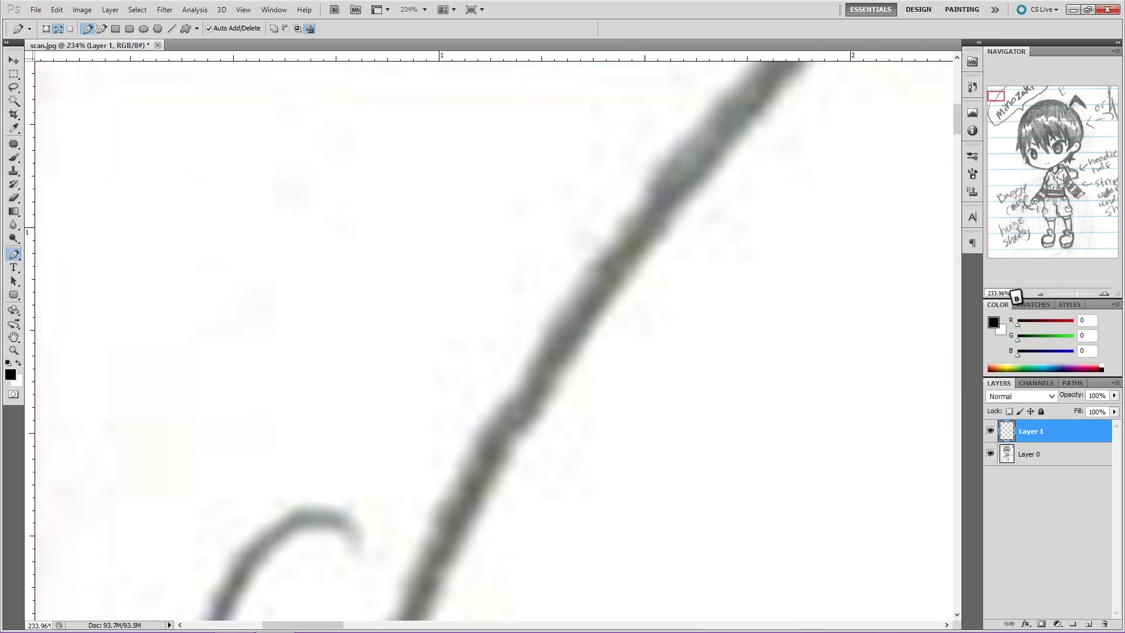
type("1")
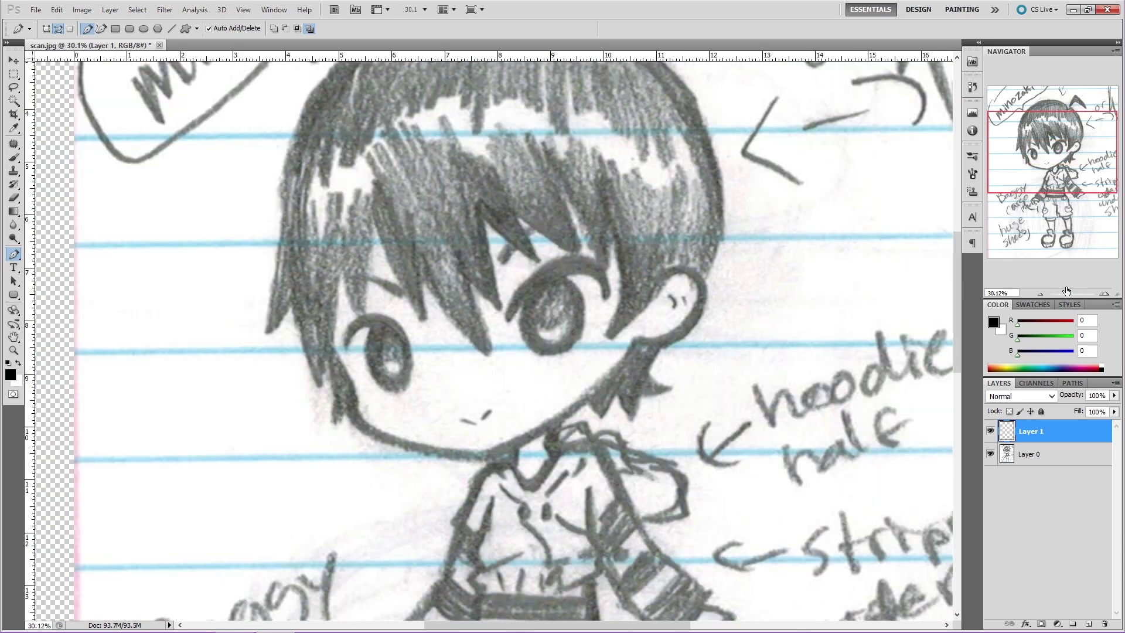
left_click_drag(1047, 171, 1049, 162)
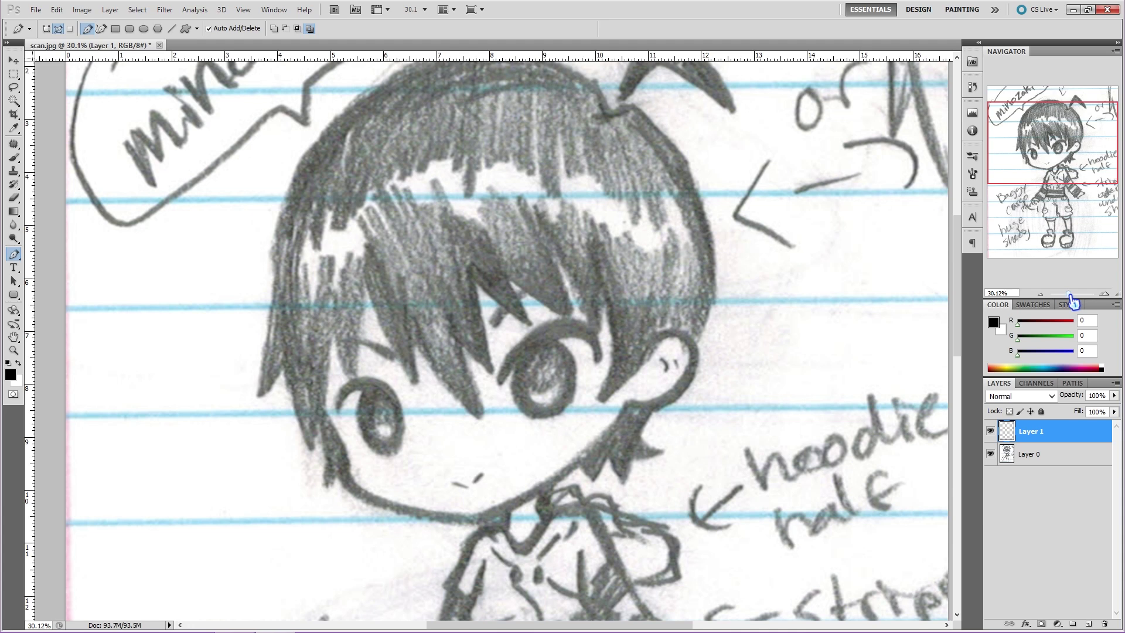
left_click_drag(1070, 295, 1072, 295)
left_click(1034, 454)
left_click(85, 10)
mouse_move(118, 45)
left_click(316, 121)
left_click_drag(338, 241, 845, 218)
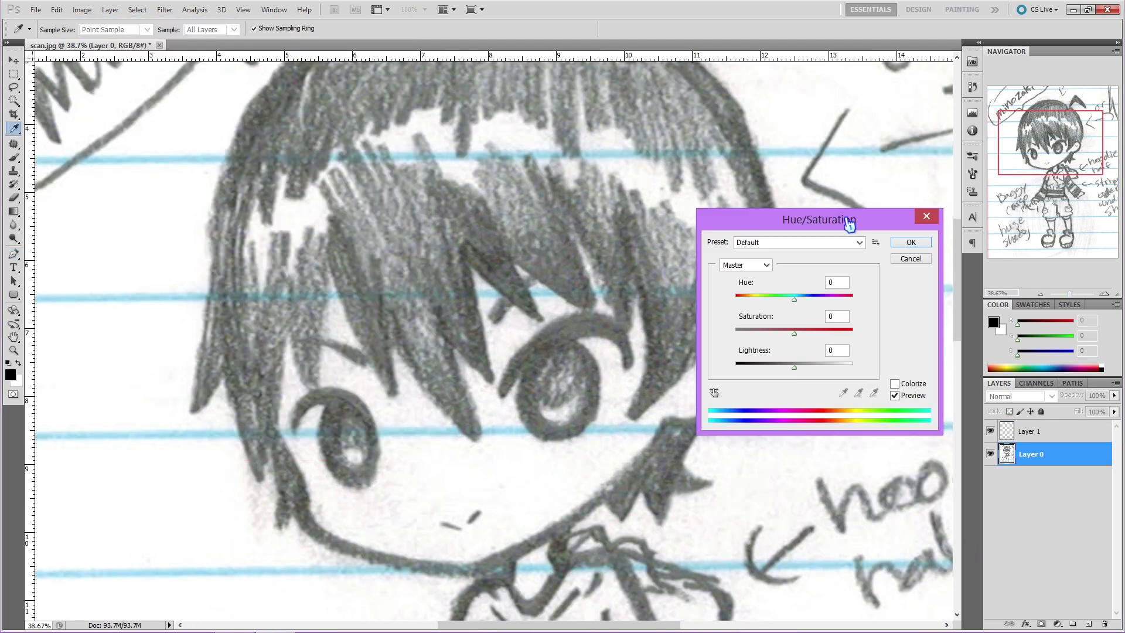
left_click_drag(795, 335, 801, 304)
left_click_drag(795, 368, 815, 337)
left_click_drag(799, 299, 785, 338)
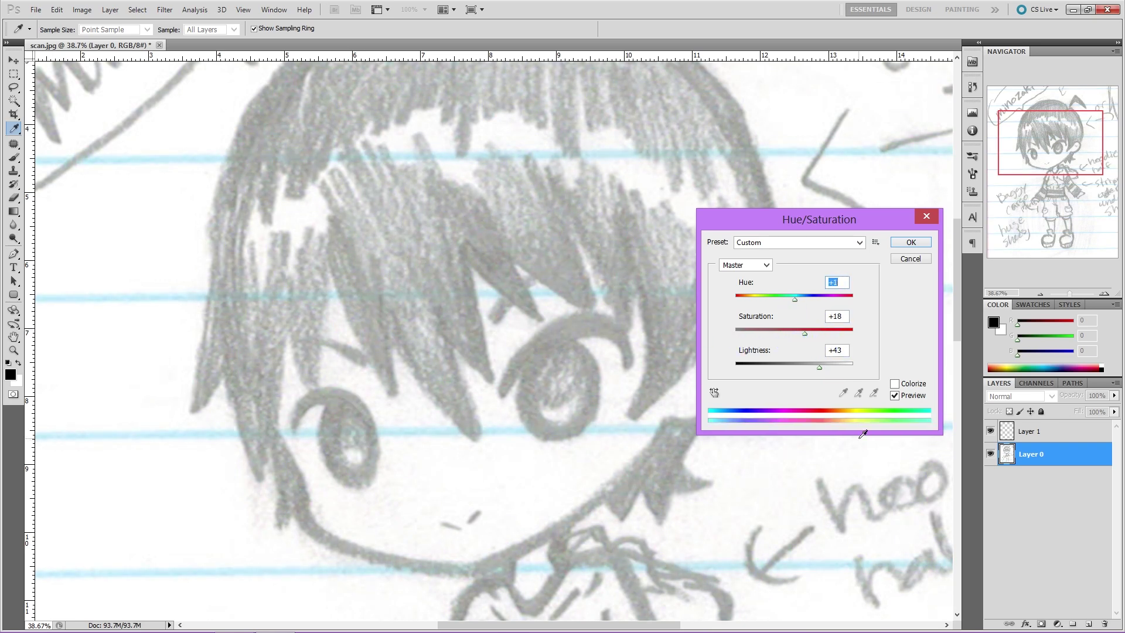
key("Return")
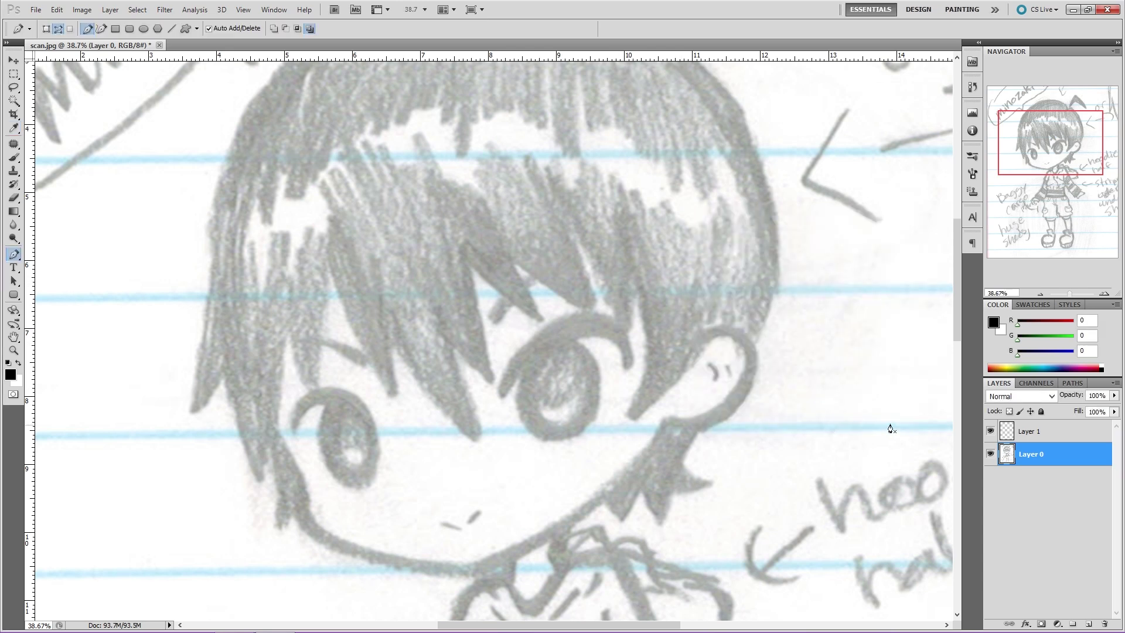
- On the empty layer, draw a straight-segment pen path from the cheek through the chin and jaw corner to the ear
left_click(1021, 432)
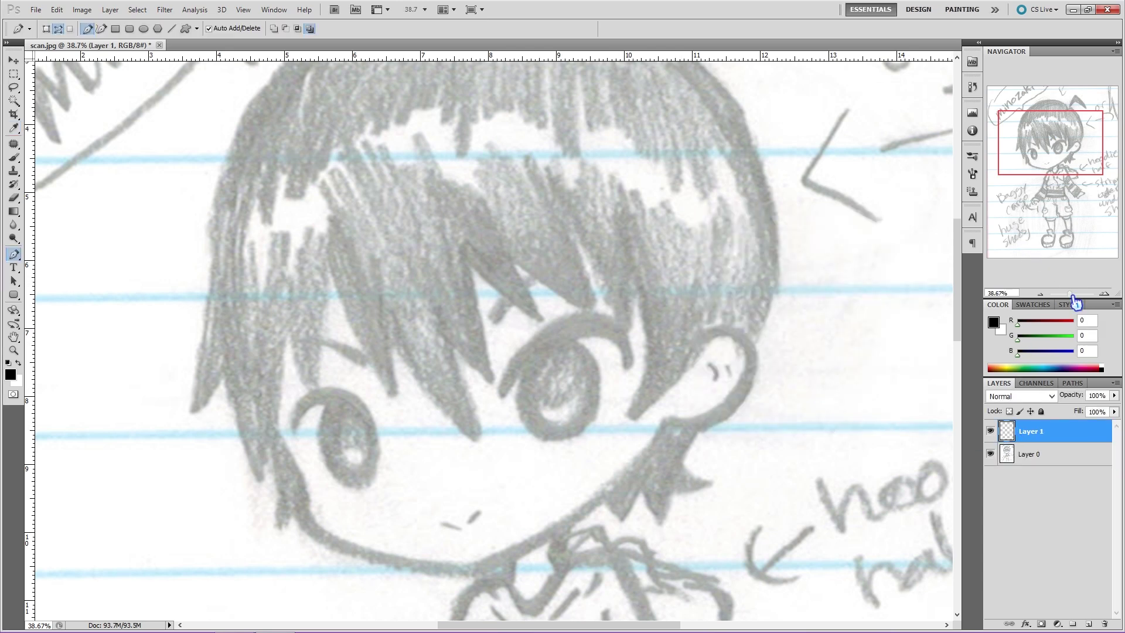
mouse_move(1075, 300)
left_mouse_down()
mouse_move(1085, 295)
mouse_move(1074, 295)
left_mouse_up()
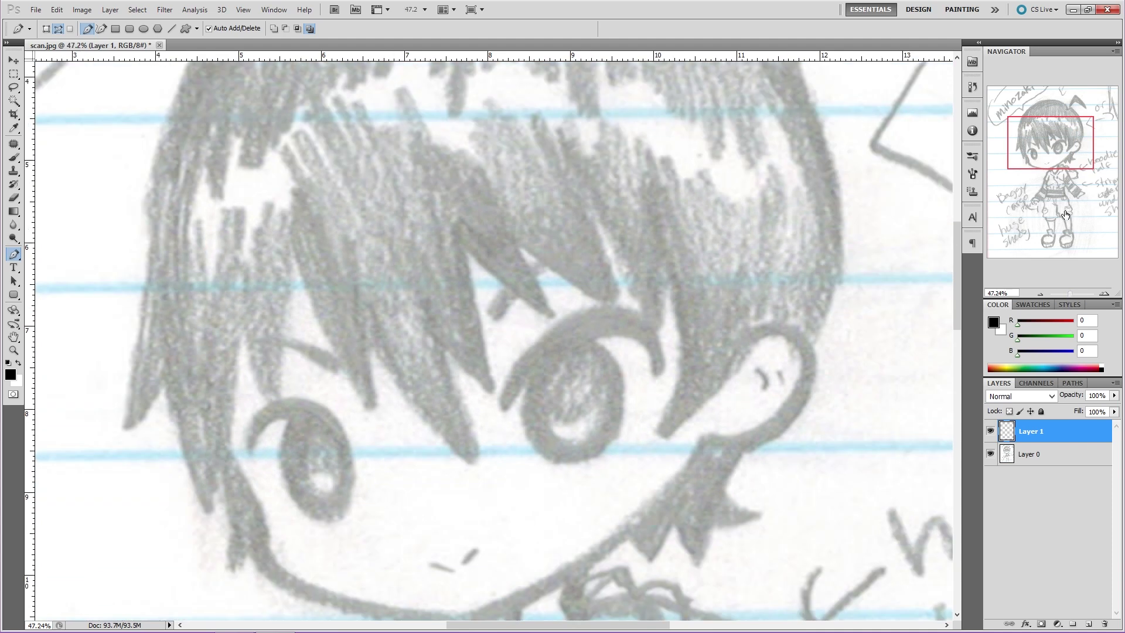
left_click_drag(1044, 156, 1043, 163)
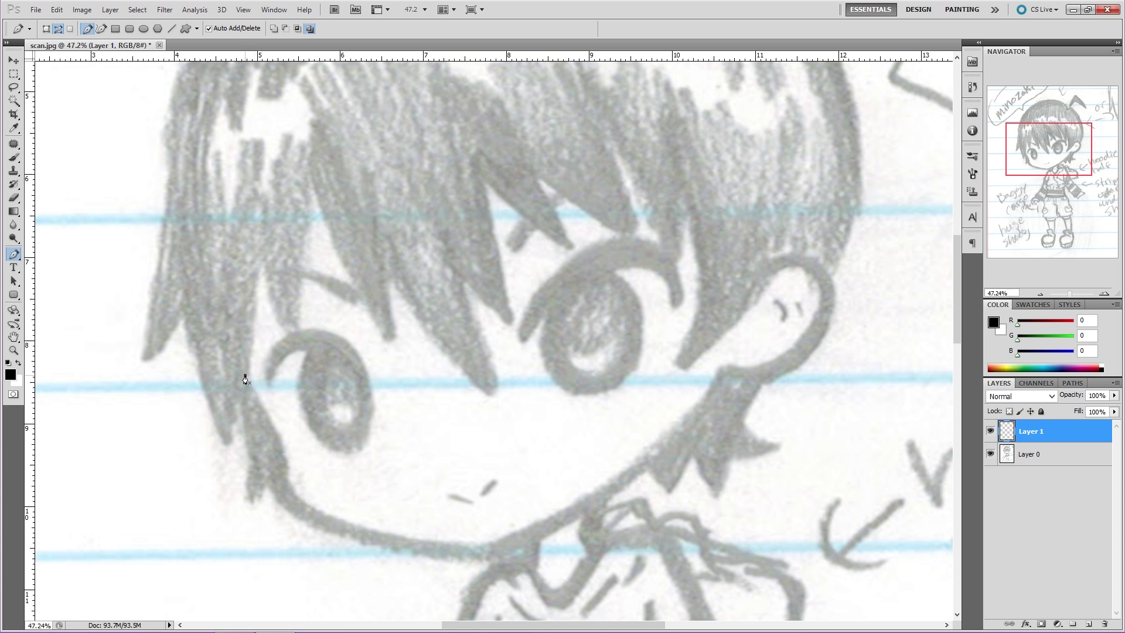
left_click(490, 546)
left_click(722, 371)
- Add anchor points to the face path and bend its segments along the sketched cheek, chin and jawline
left_click(14, 255)
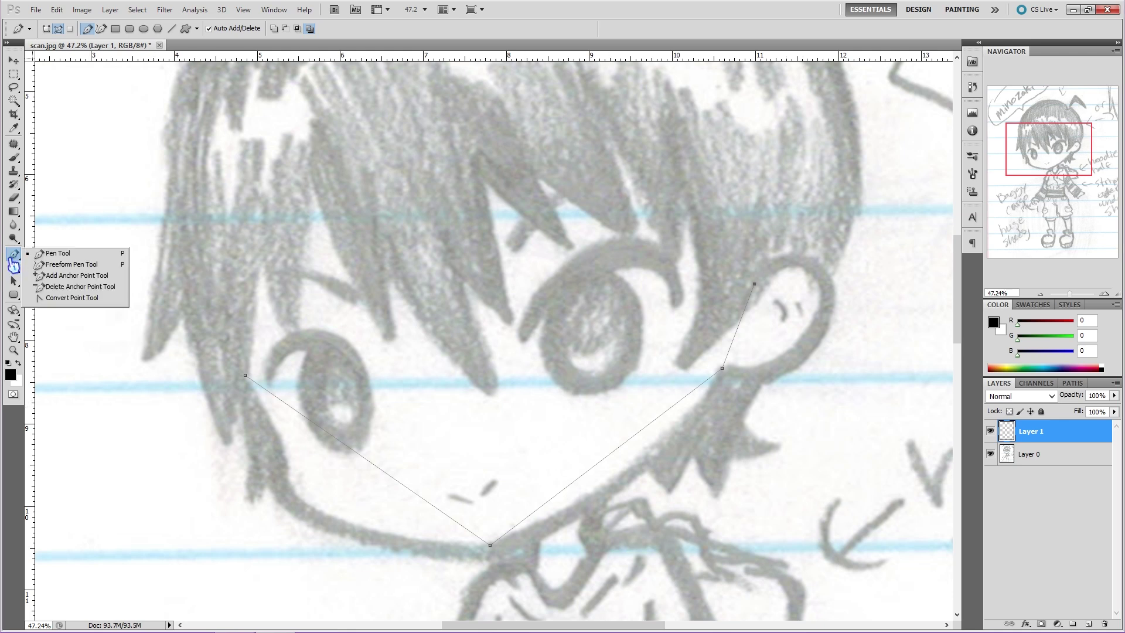
left_click(68, 284)
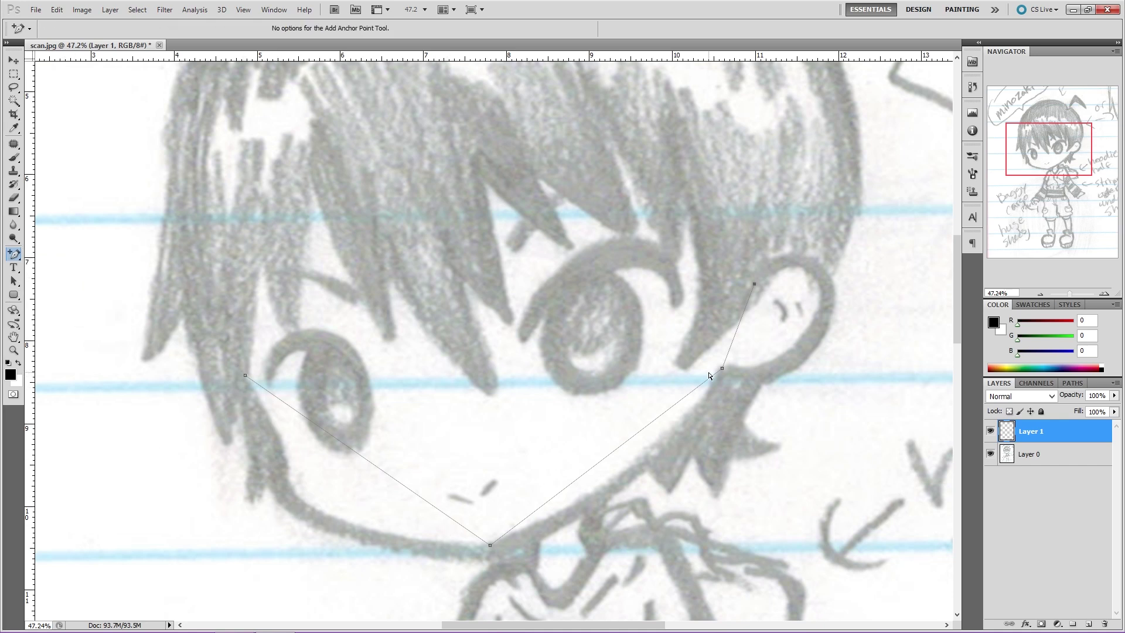
left_click(349, 449)
left_click_drag(348, 453, 297, 502)
left_click_drag(383, 429, 303, 498)
left_click_drag(255, 441, 281, 443)
mouse_move(288, 464)
left_mouse_down()
mouse_move(322, 537)
mouse_move(289, 463)
mouse_move(267, 464)
mouse_move(291, 471)
left_mouse_up()
left_click_drag(301, 497, 297, 505)
left_click_drag(615, 450, 630, 467)
- Pull the last path segment around the sketched ear outline with added anchor points and refine the jaw curve
left_click_drag(741, 319, 837, 228)
left_click_drag(809, 340, 804, 377)
left_click_drag(779, 270, 790, 263)
left_click_drag(817, 315, 822, 314)
left_click(642, 475)
- Set up the Brush tool with size 19, 100% hardness and 100% opacity
left_click(12, 160)
left_click(60, 29)
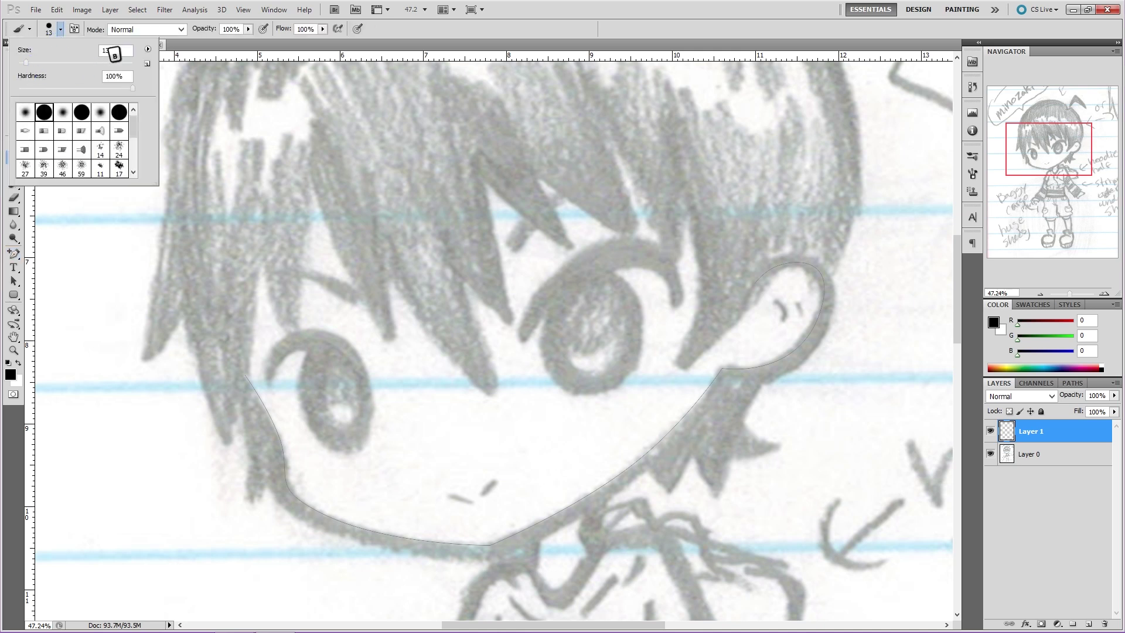
left_click_drag(131, 88, 162, 93)
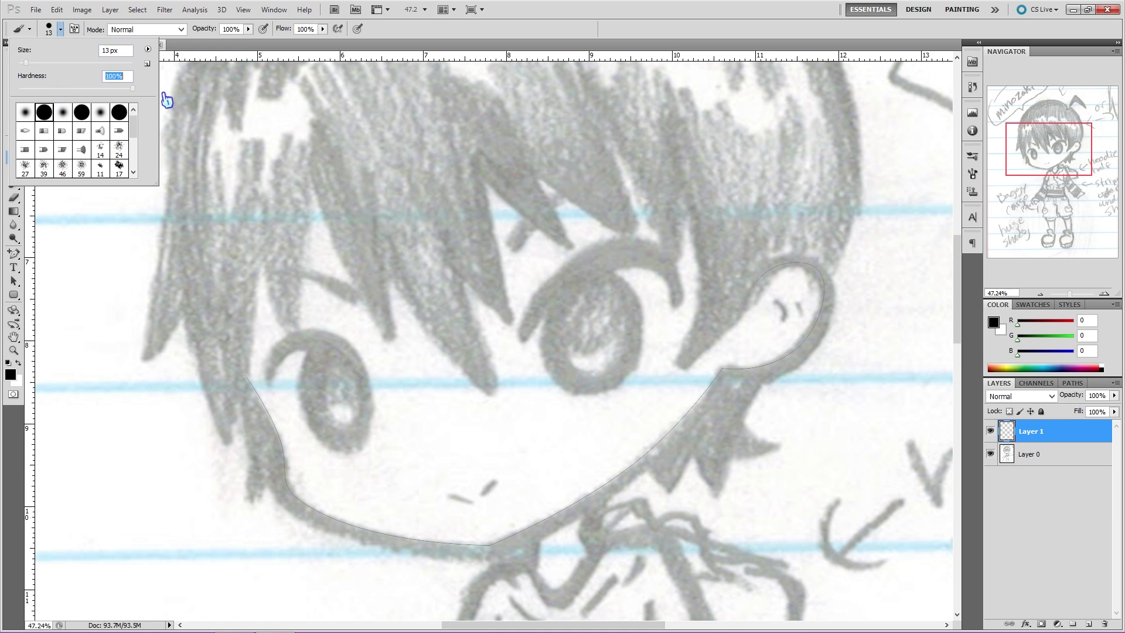
double_click(121, 54)
type("19")
left_click(232, 30)
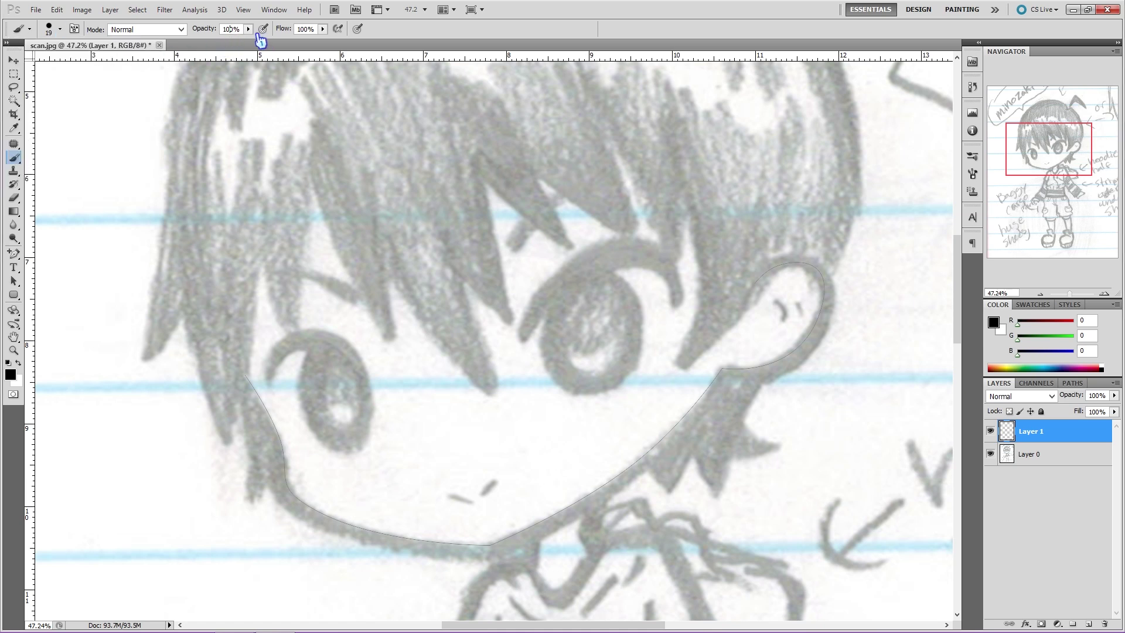
left_click(248, 30)
mouse_move(249, 42)
left_mouse_down()
mouse_move(283, 50)
mouse_move(101, 41)
mouse_move(385, 56)
mouse_move(206, 24)
mouse_move(257, 42)
left_mouse_up()
- Try stroking the face and ear path with the black brush and undo the stroke
left_click(1072, 384)
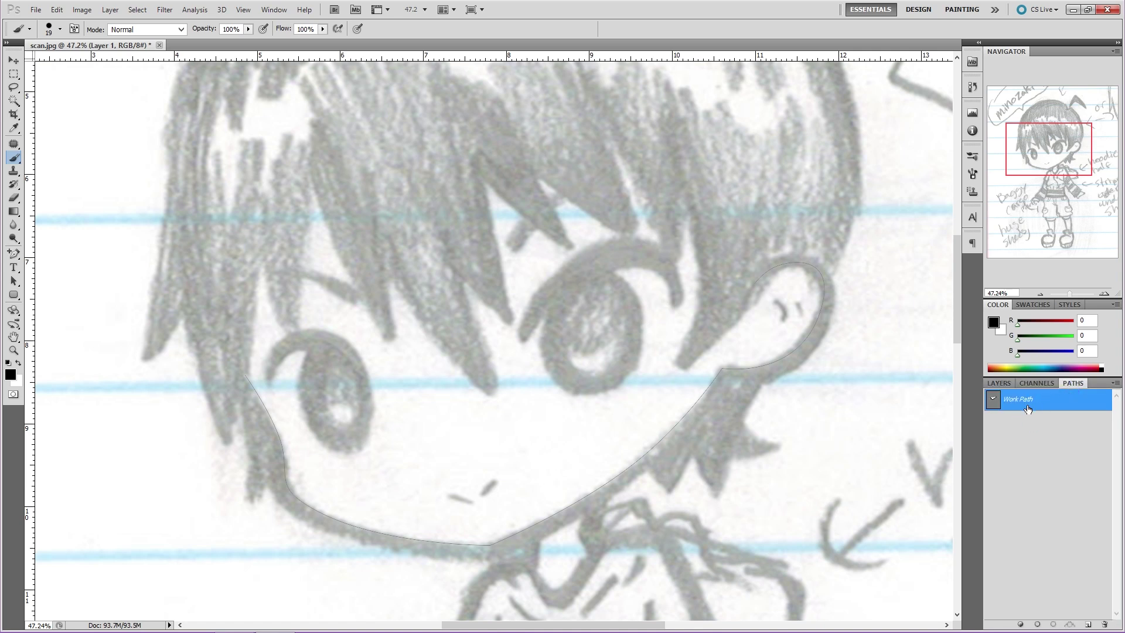
left_click(1038, 625)
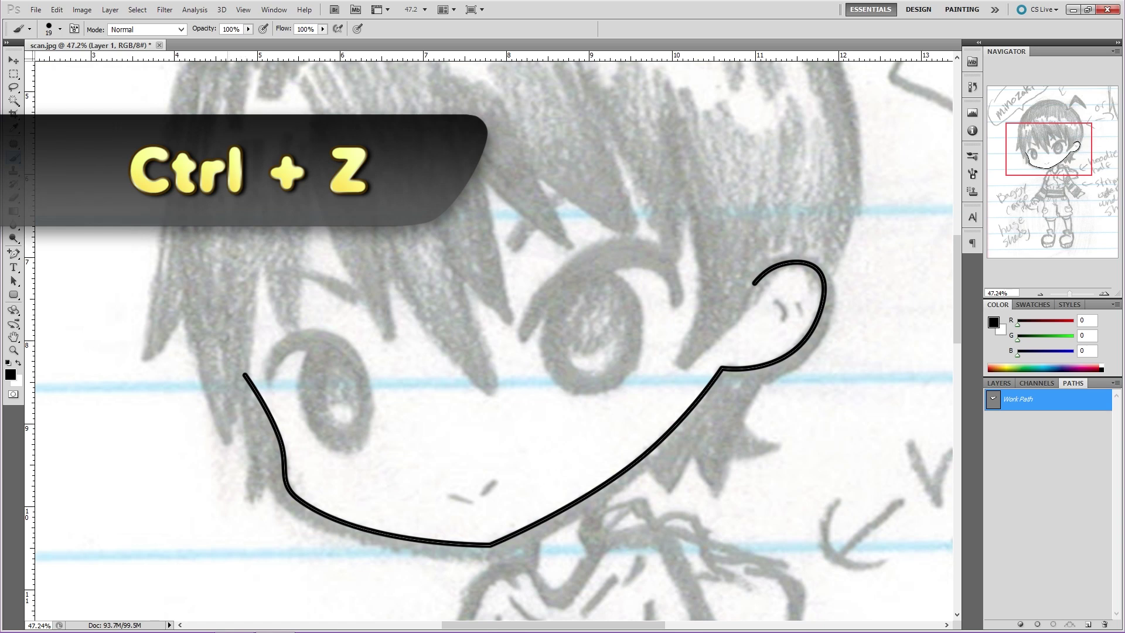
key("ctrl+z")
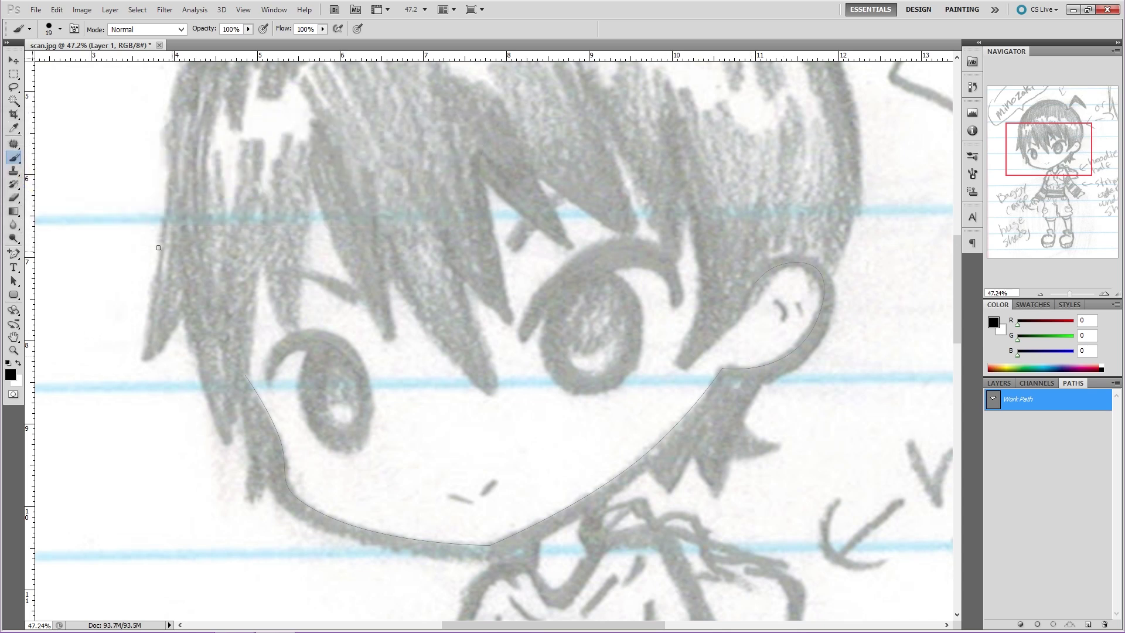
- Continue the pen path from the ear back through the jaw corner and chin to the cheek, closing it as a double outline
left_click(12, 255)
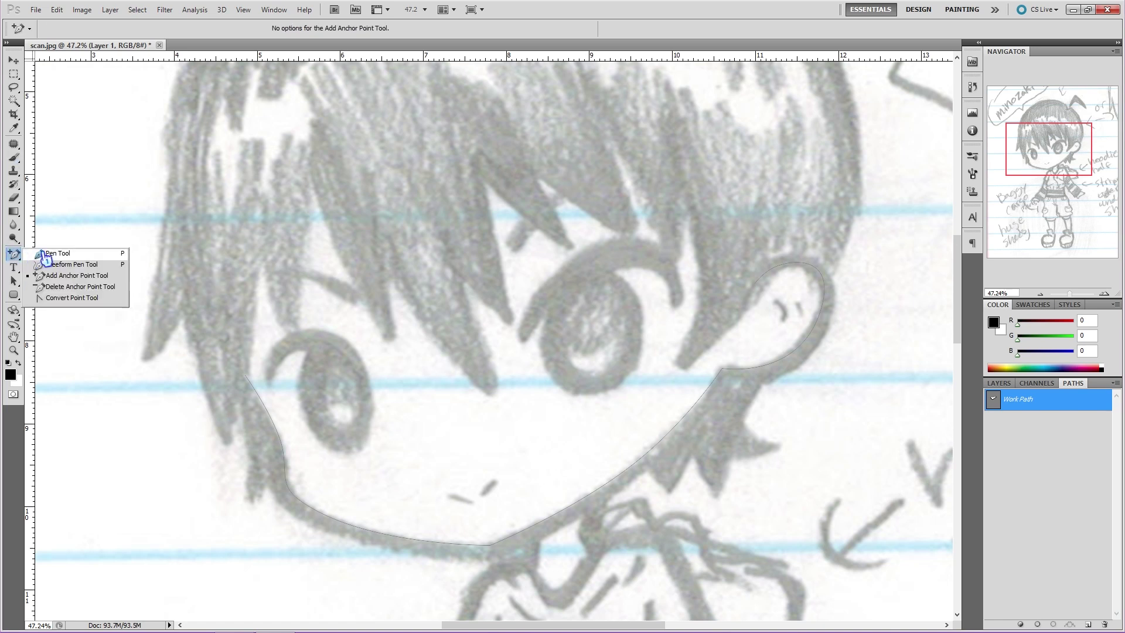
left_click(44, 255)
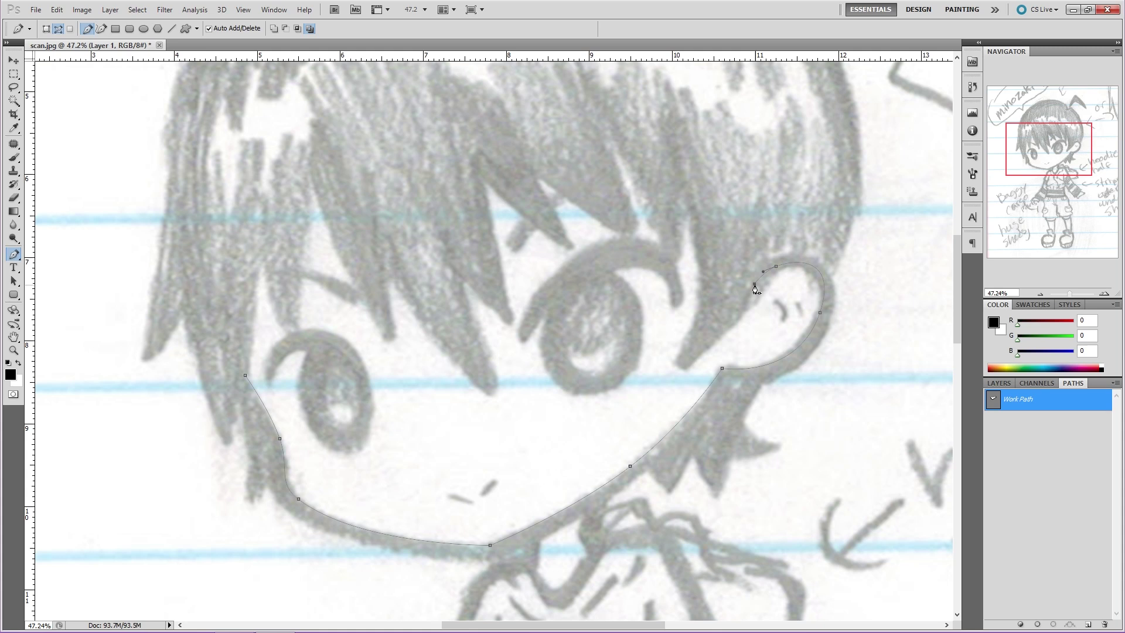
left_click(755, 285)
left_click(726, 380)
left_click(495, 560)
left_click(237, 393)
left_click(245, 379)
- Add anchor points to the outer outline and bend it along the cheek, jaw and ear to form a line of varying thickness
left_click_drag(15, 265, 58, 273)
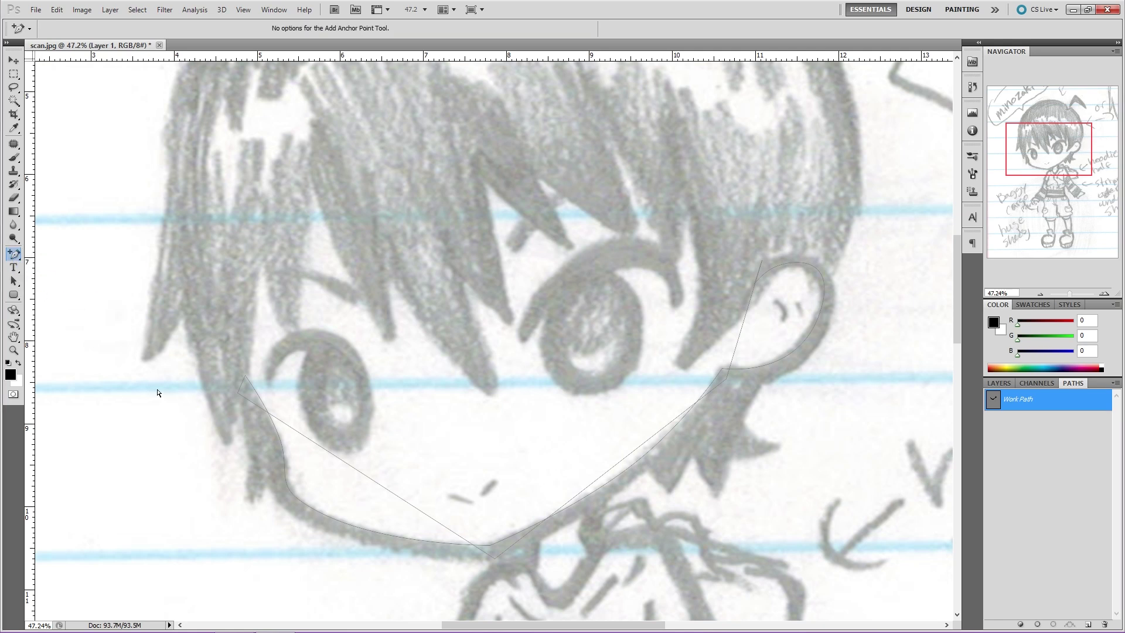
left_click_drag(358, 475, 284, 508)
left_click_drag(350, 552, 353, 563)
left_click_drag(253, 453, 265, 446)
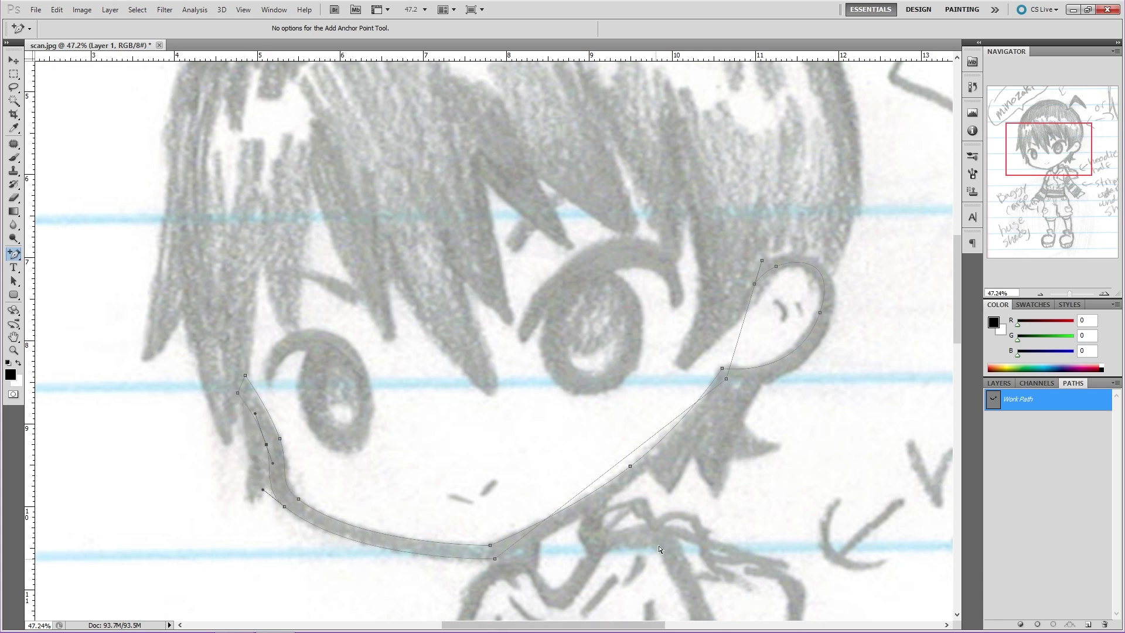
left_click_drag(630, 453, 643, 473)
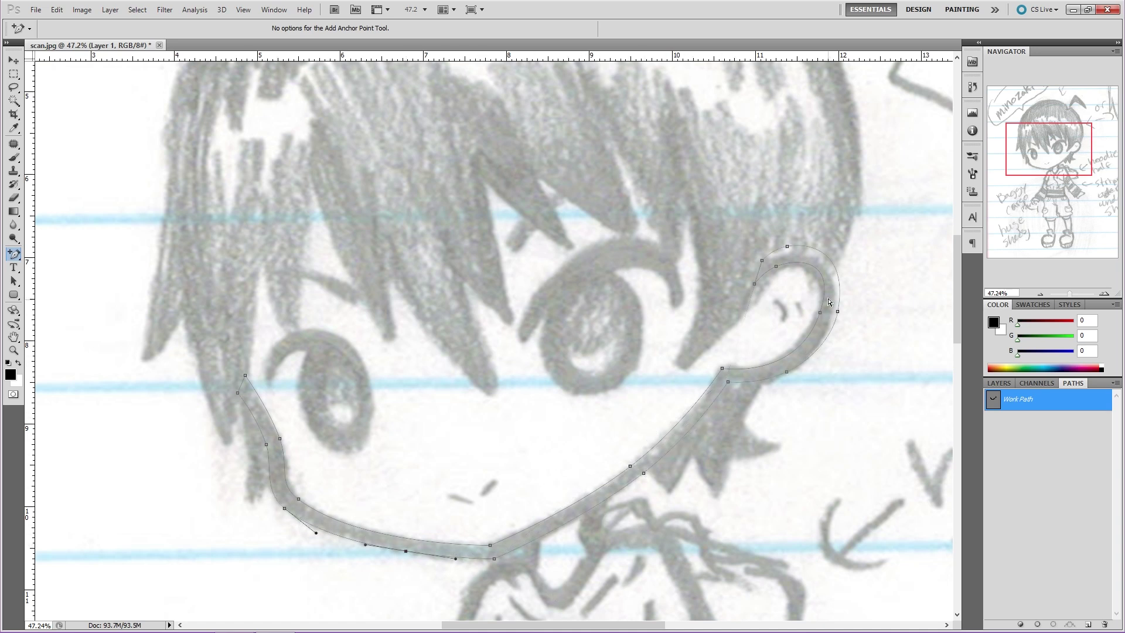
- Fill the closed face and ear path with black and add a new empty path
key("b")
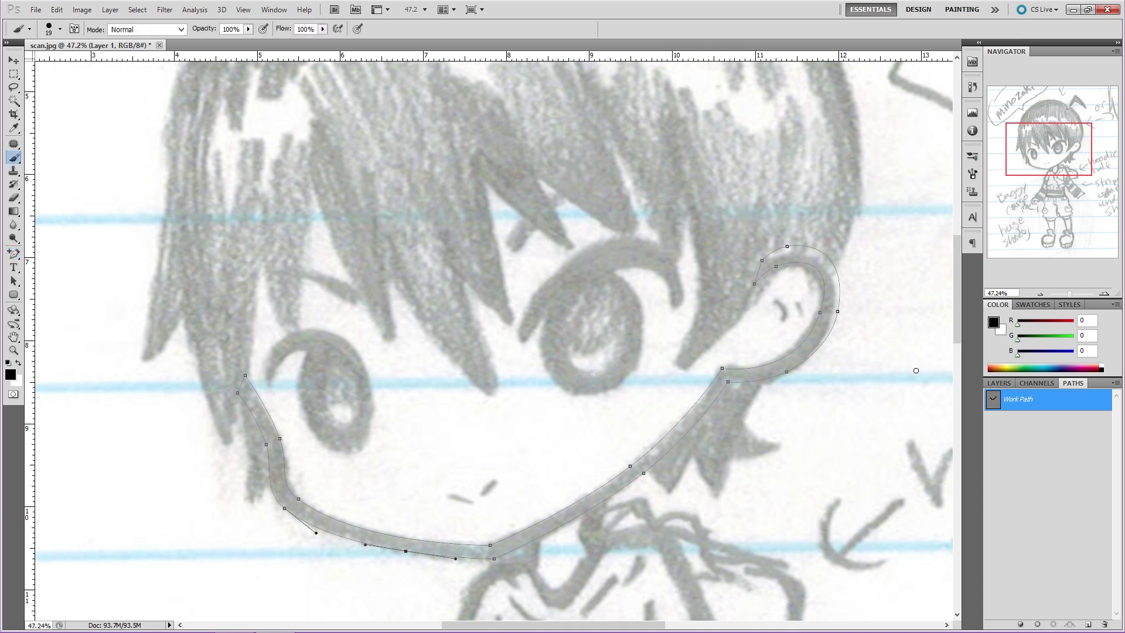
left_click(1021, 625)
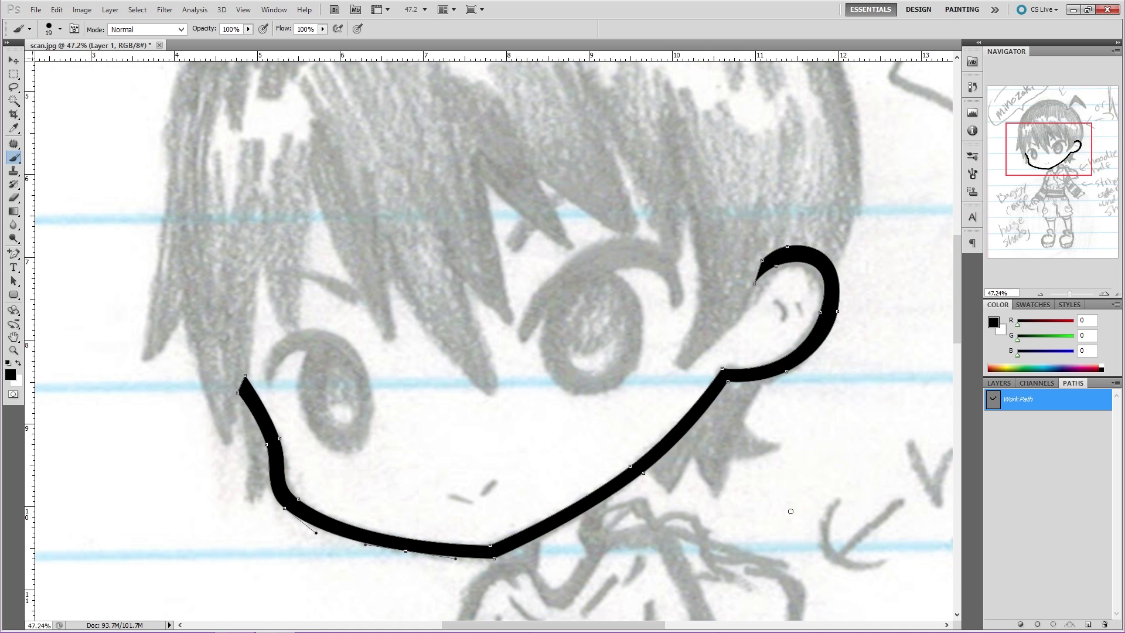
left_click(1087, 625)
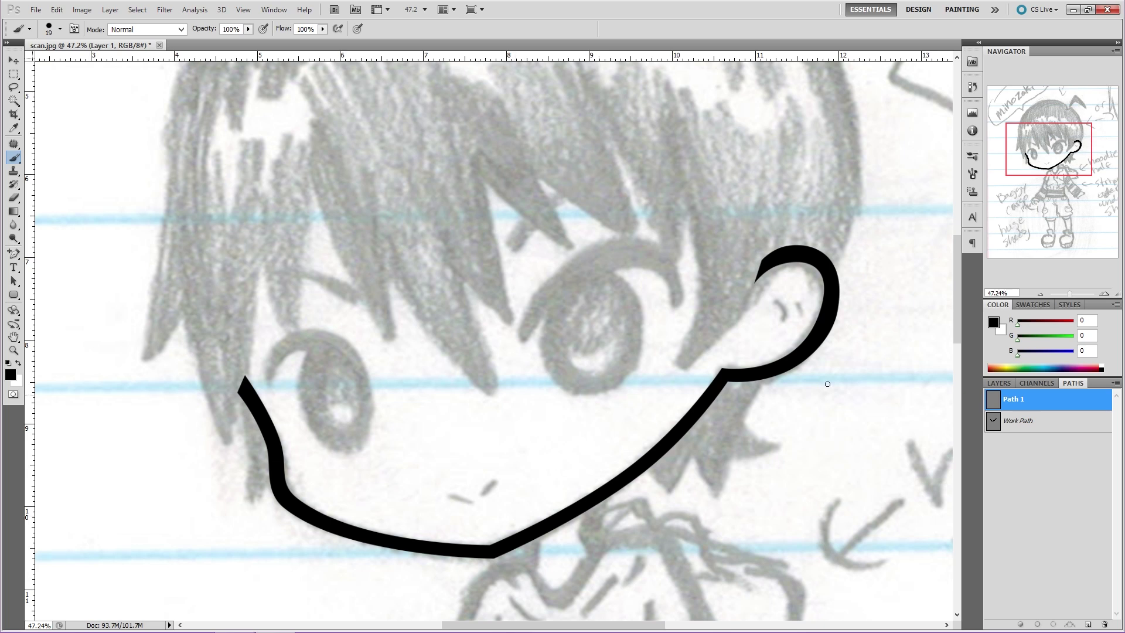
- Save the face work path permanently as Path 2
left_click(1020, 430)
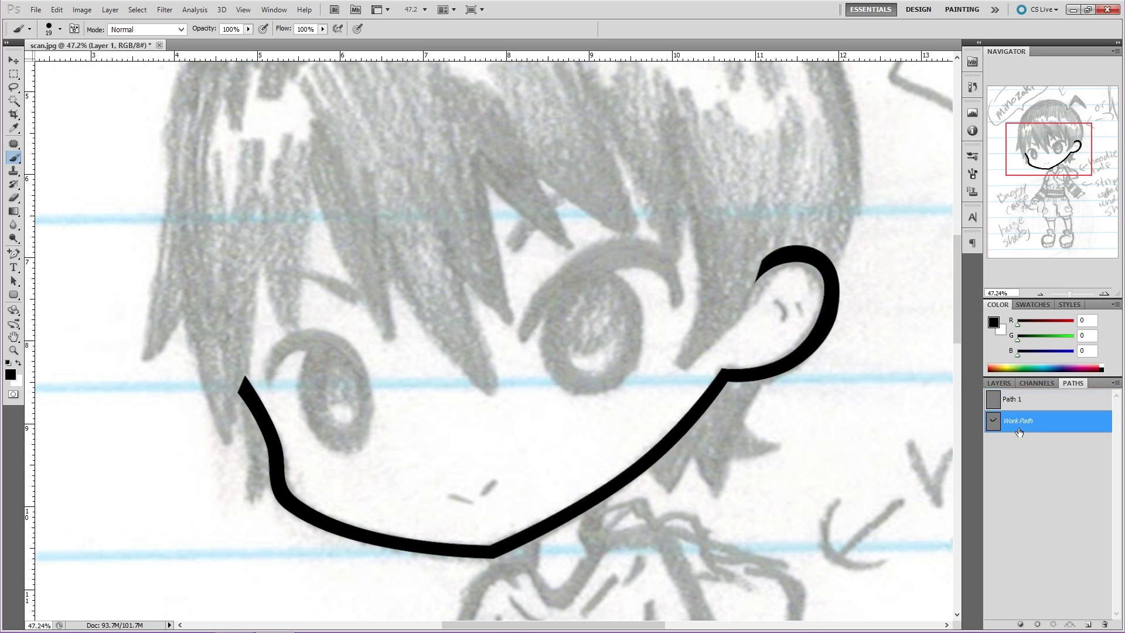
key("p")
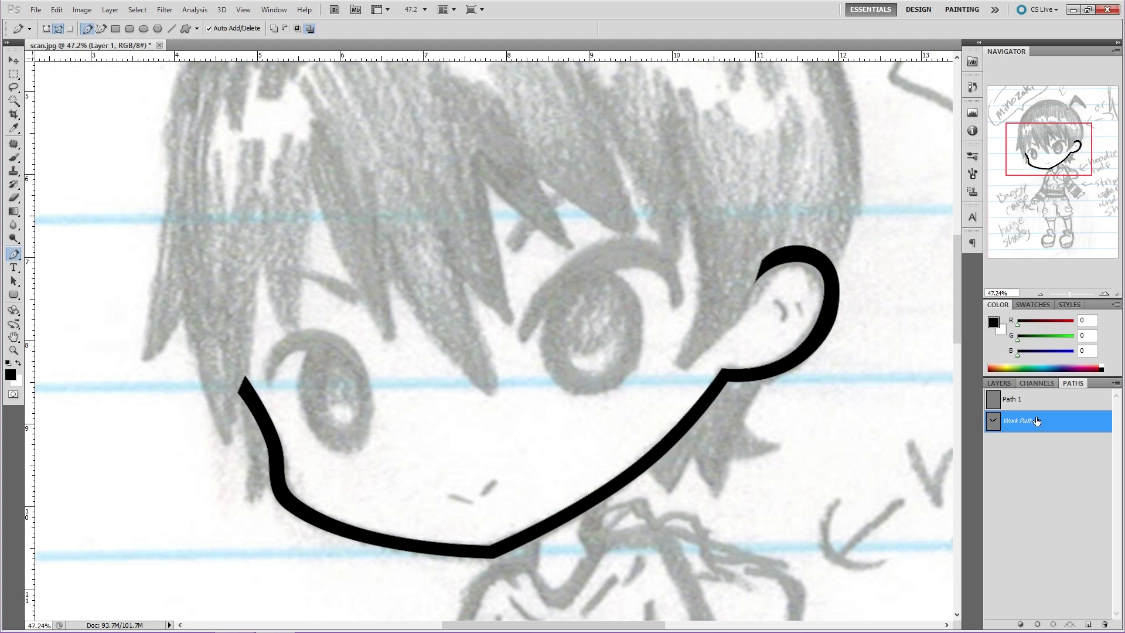
double_click(1034, 426)
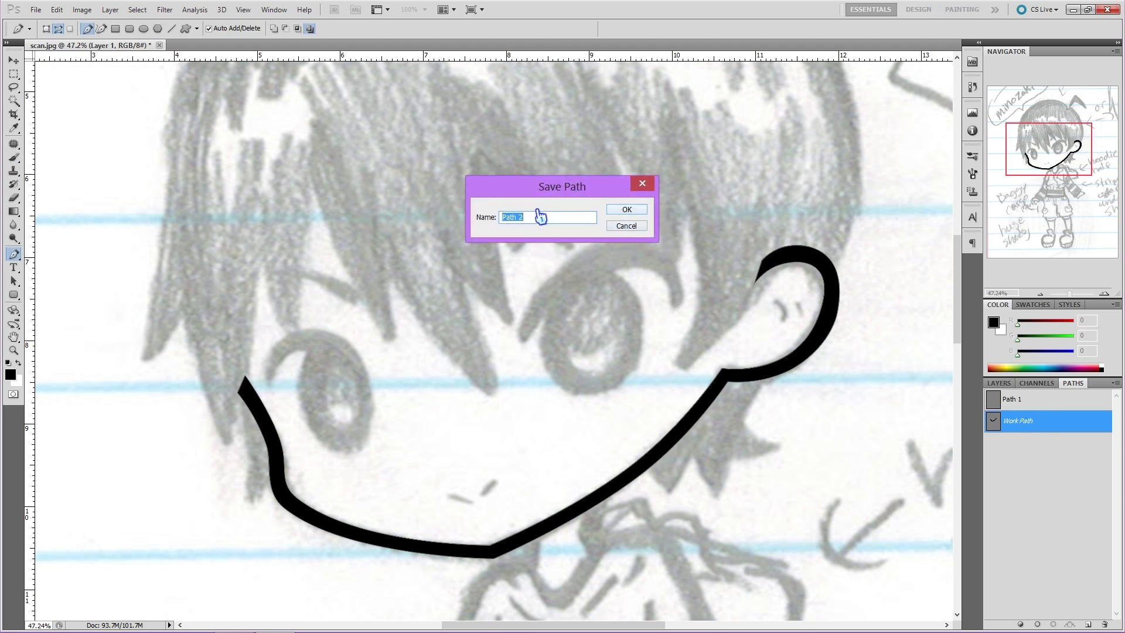
left_click(625, 210)
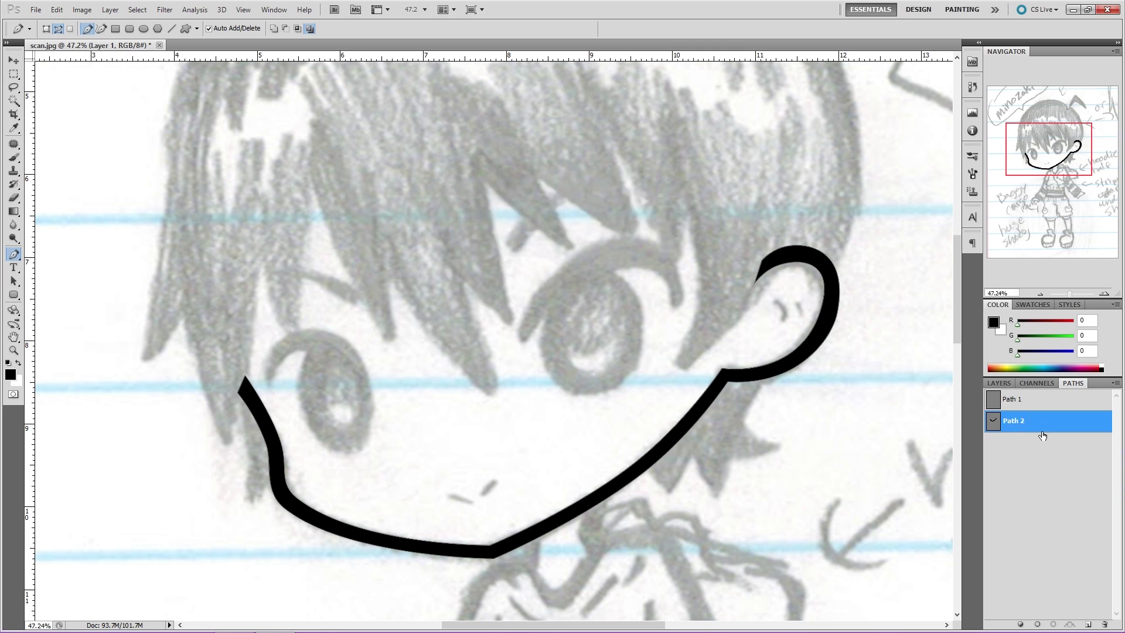
- On Path 1, draw a closed zigzag double outline with straight segments along the tips of the sketched fringe
left_click(1017, 401)
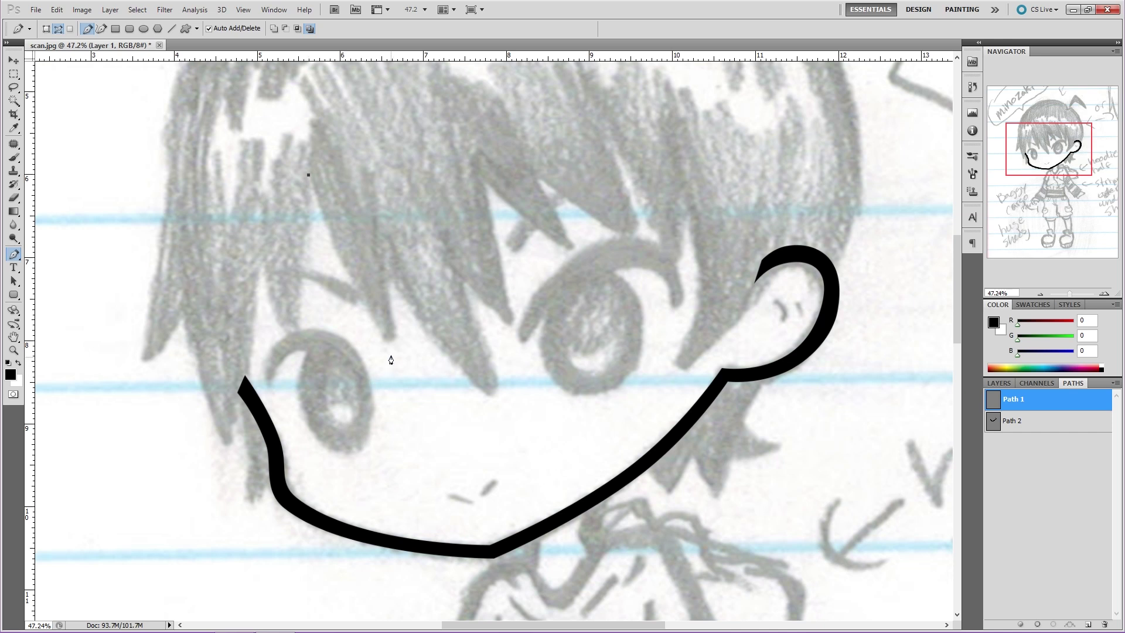
left_click(391, 277)
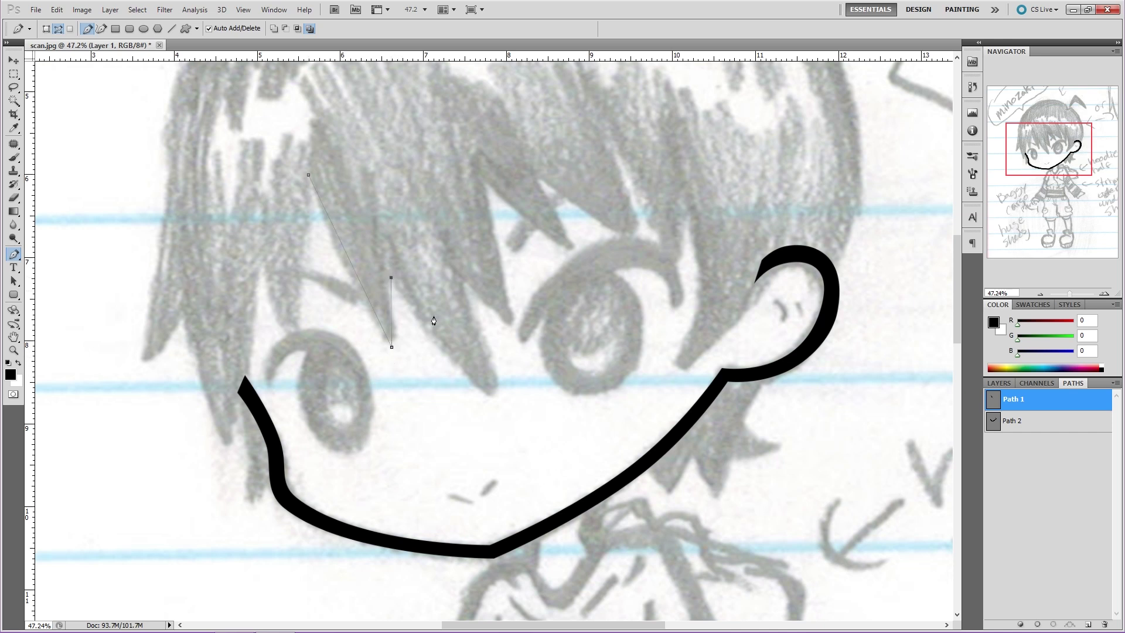
left_click(494, 397)
left_click(514, 327)
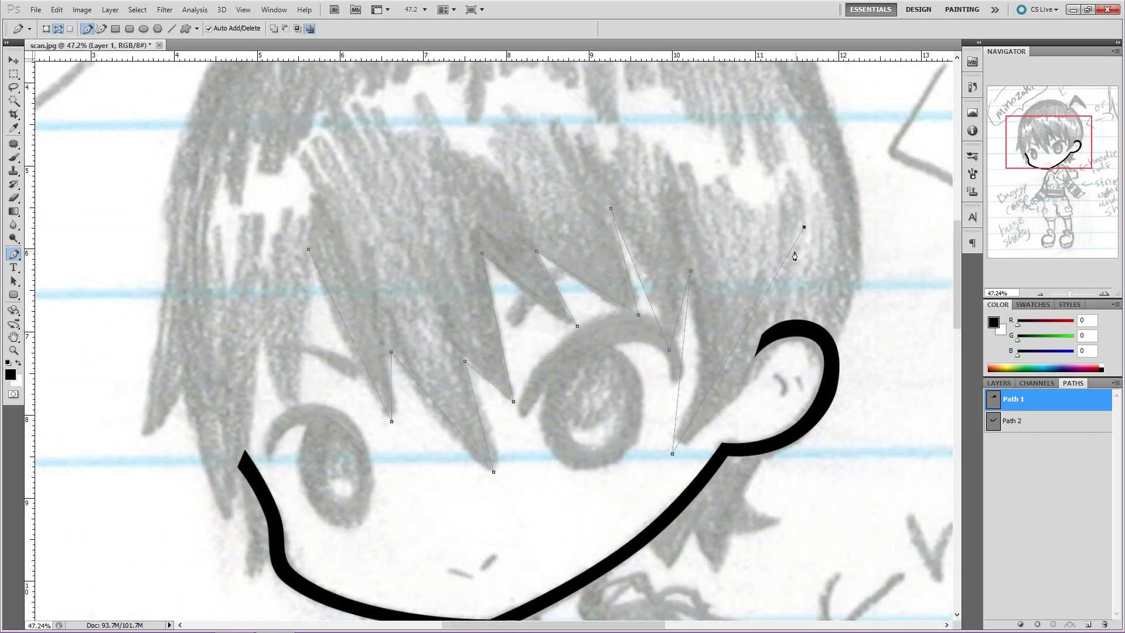
left_click(789, 231)
left_click_drag(693, 232, 668, 322)
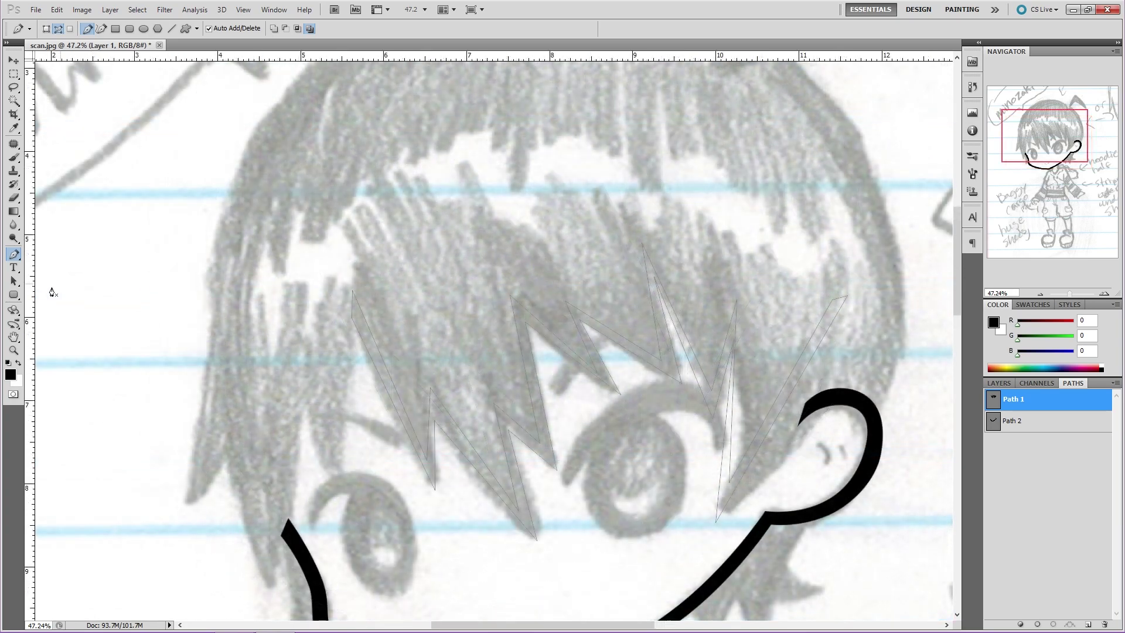
- Add anchor points to the fringe outline and bend its segments into curved, tapering hair spikes
left_click(13, 254)
left_click(53, 279)
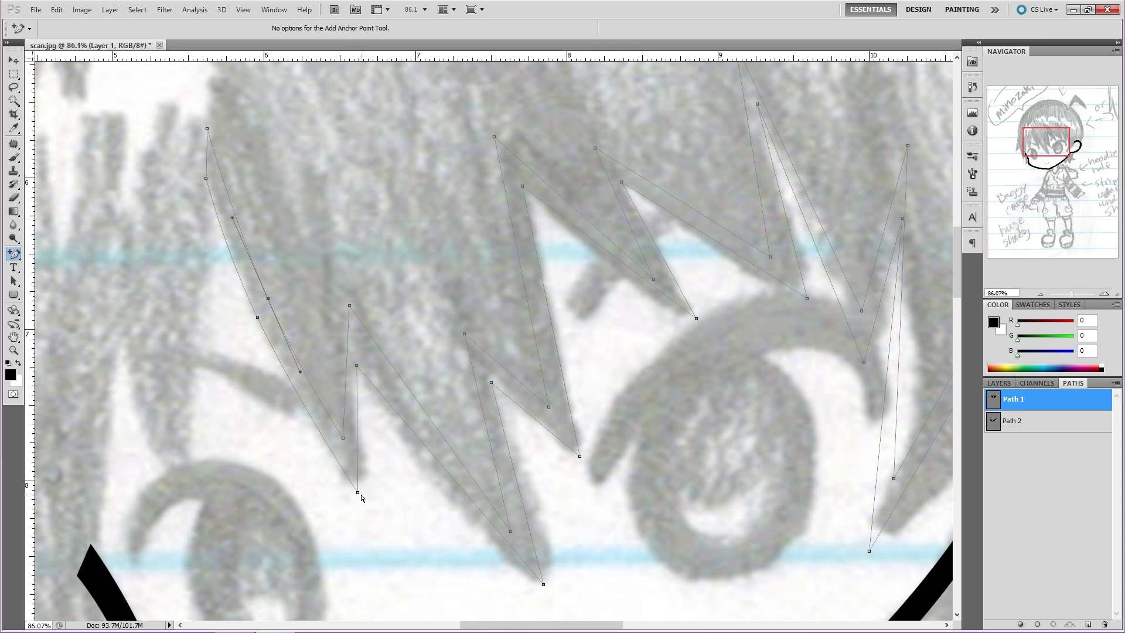
left_click_drag(358, 492, 367, 492)
left_click_drag(345, 440, 347, 444)
left_click_drag(423, 437, 422, 466)
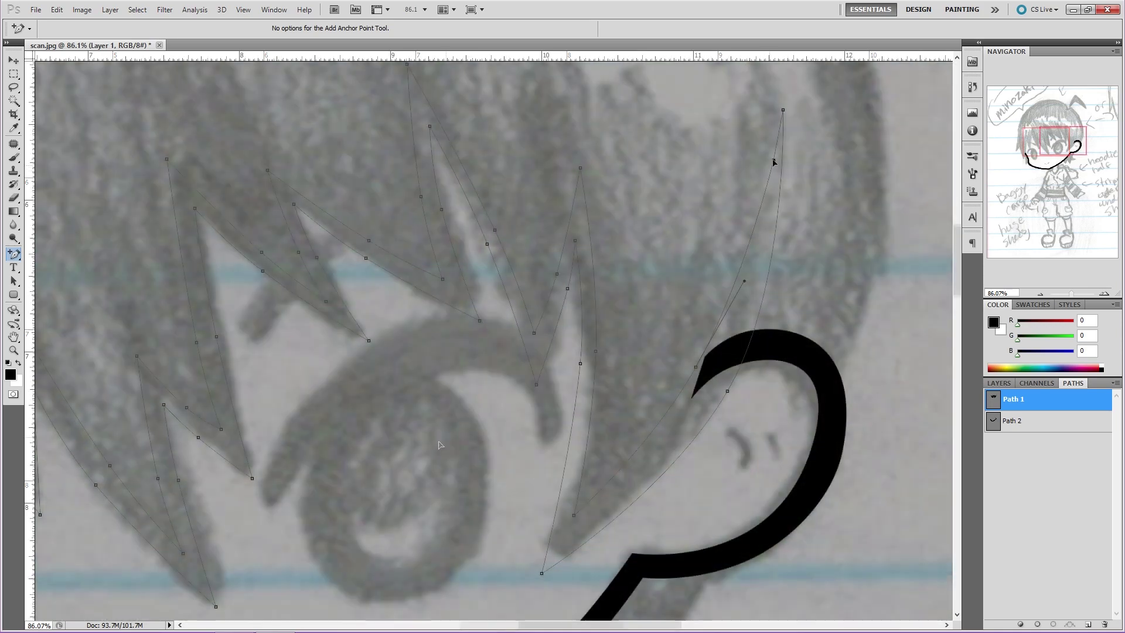
left_click_drag(773, 159, 768, 150)
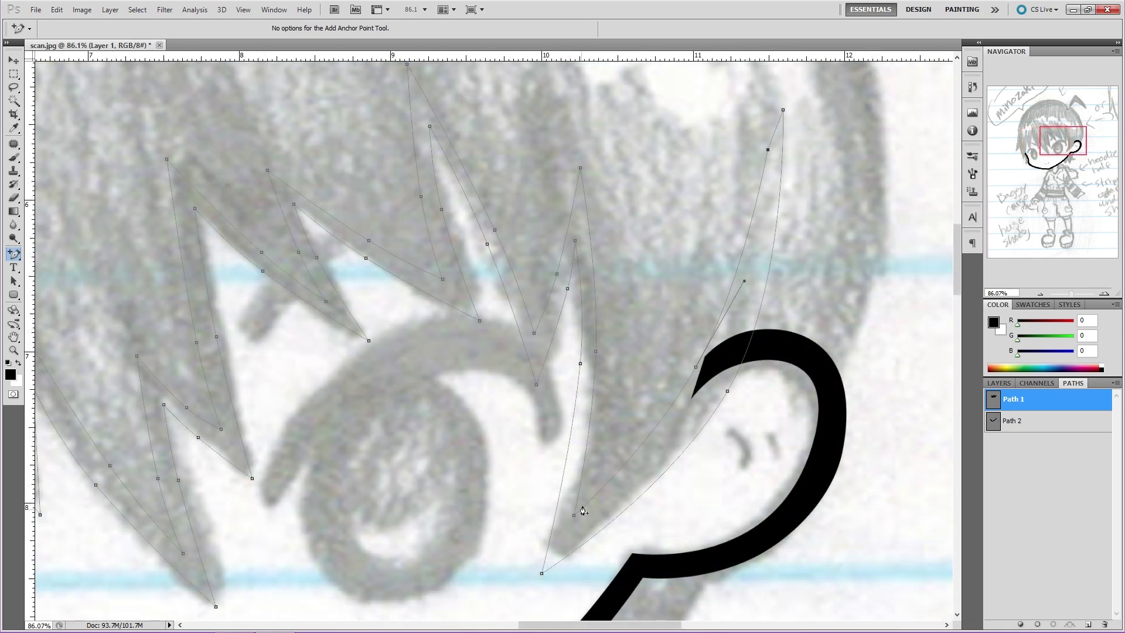
left_click(723, 390)
- Fill the fringe path with black and add a new empty path
left_click_drag(1064, 141, 1053, 143)
left_click(1021, 624)
left_click(1088, 624)
- On Path 3, draw a double outline from the fringe's left end through the side hair tips and over the crown
left_click_drag(1071, 295, 1070, 295)
left_click_drag(1053, 142, 1029, 145)
key("p")
left_click(517, 391)
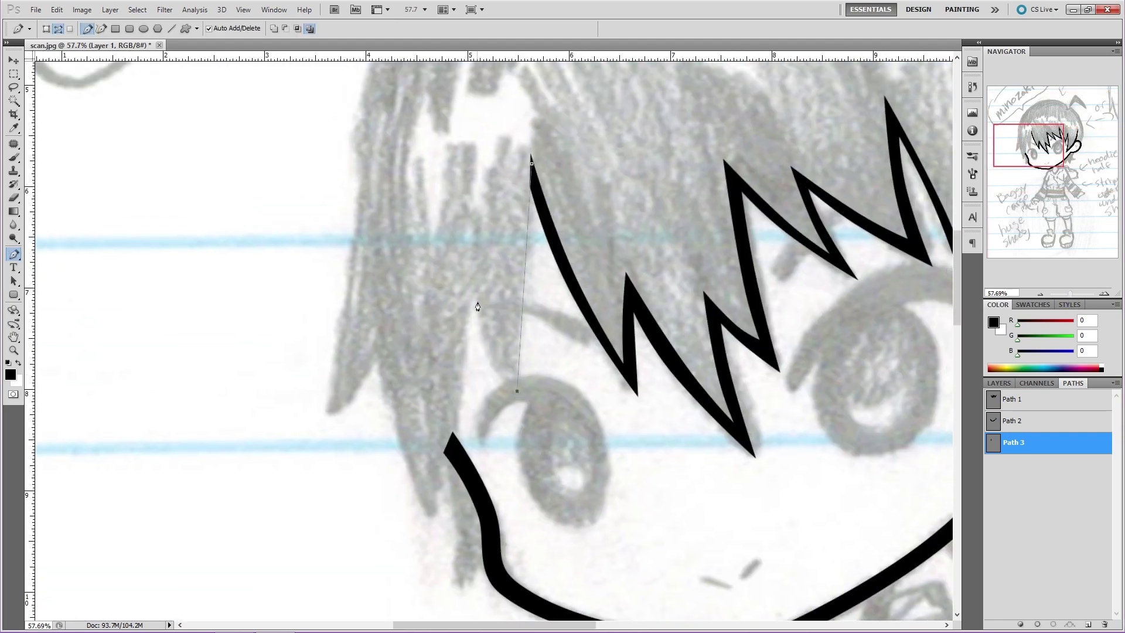
left_click(436, 516)
left_click_drag(1017, 155, 1022, 140)
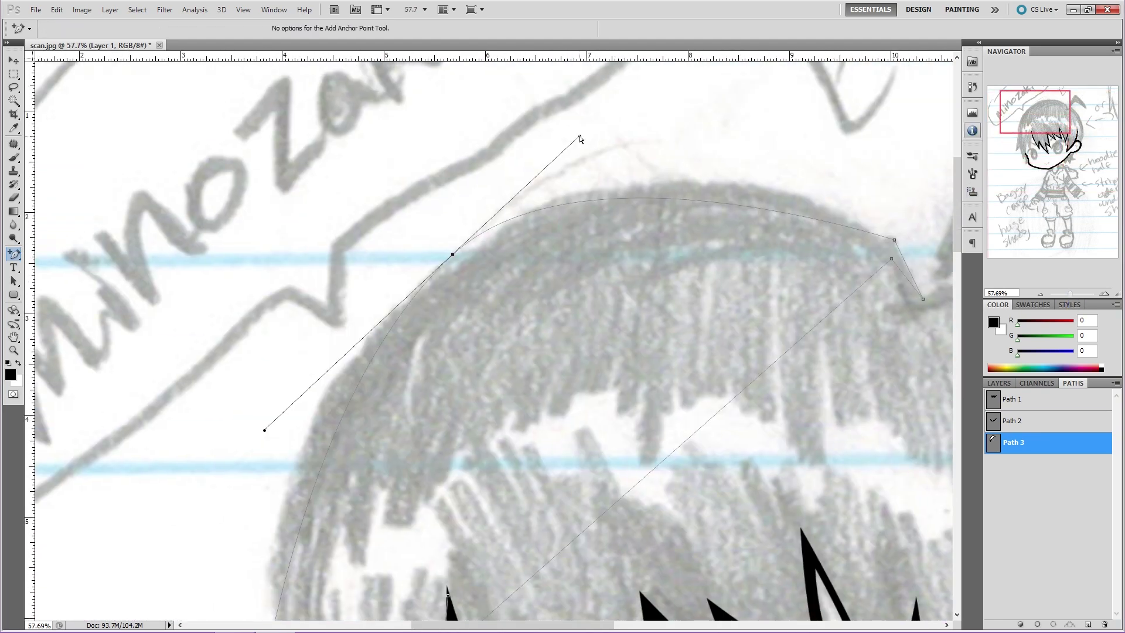
left_click_drag(579, 137, 652, 108)
left_click(306, 433)
left_click_drag(663, 463, 448, 277)
- Bend the side hair and crown outline with added anchor points so it follows the sketched head curve and pointed strands
left_click_drag(569, 167, 666, 116)
left_click_drag(256, 420, 231, 428)
scroll(930, 231, "down", 5)
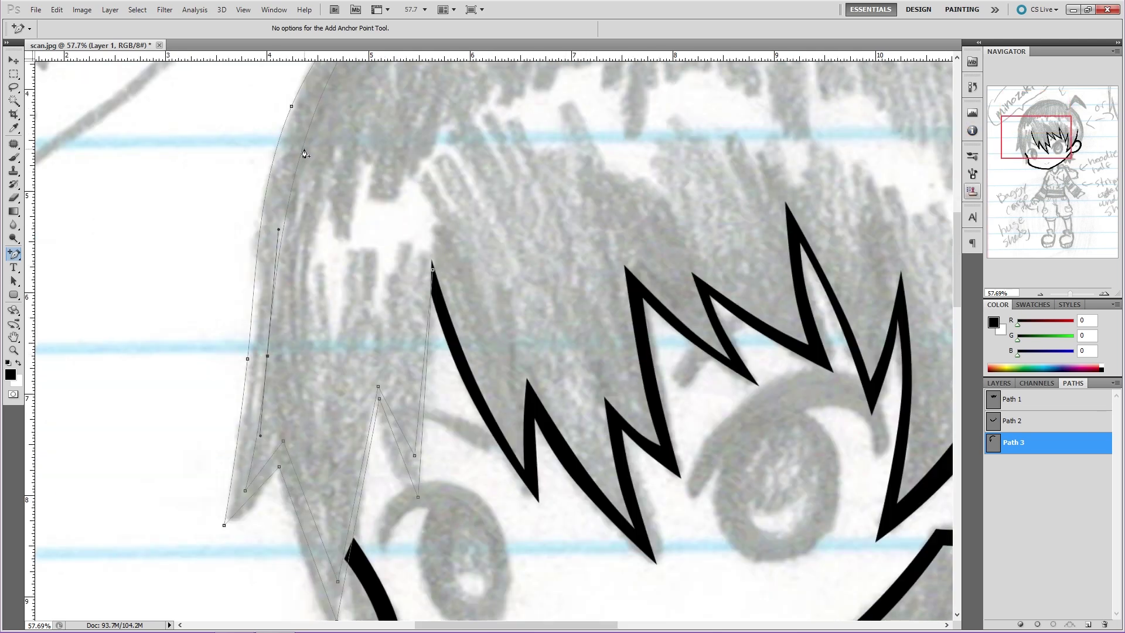
left_click(266, 470)
mouse_move(300, 509)
left_mouse_down()
mouse_move(290, 518)
mouse_move(301, 509)
left_mouse_up()
left_click_drag(353, 508, 345, 508)
left_click_drag(338, 582, 332, 584)
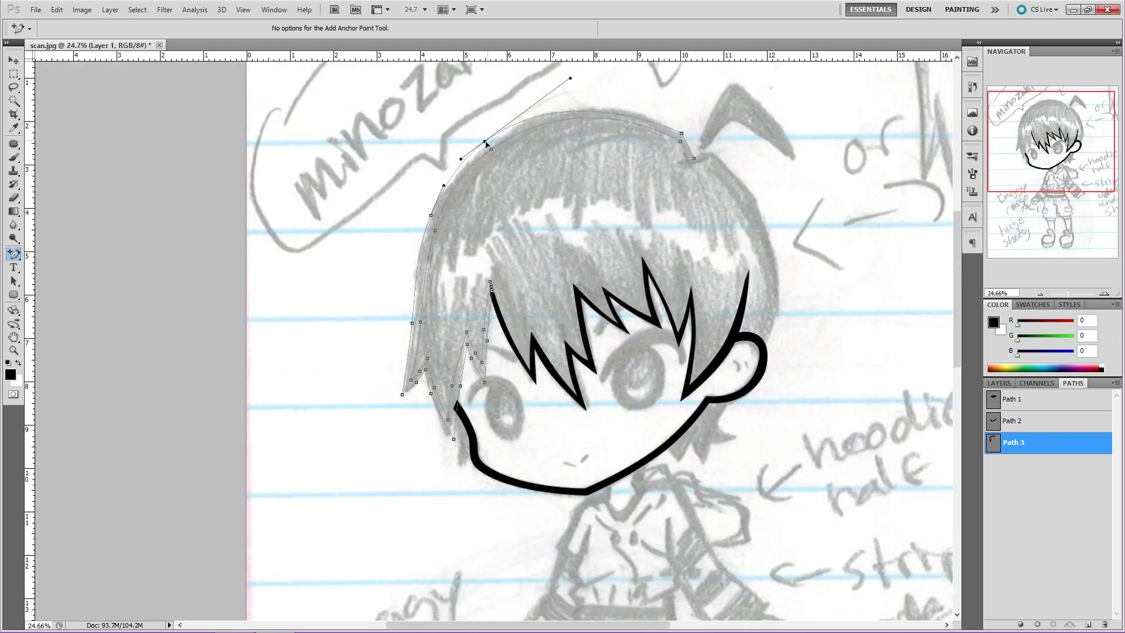
- Fill the side hair and crown path with black and add a new empty path
key("b")
left_click(1021, 625)
left_click(1088, 624)
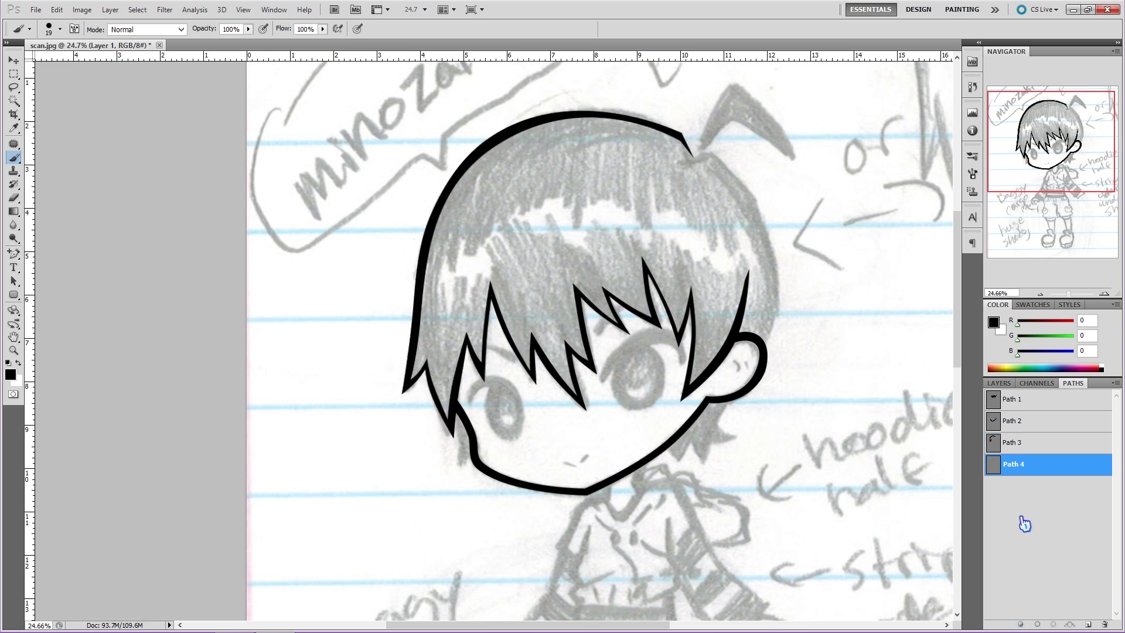
- Save the document to the Desktop as scan.psd in Photoshop format with layers and Maximize Compatibility enabled
left_click(29, 17)
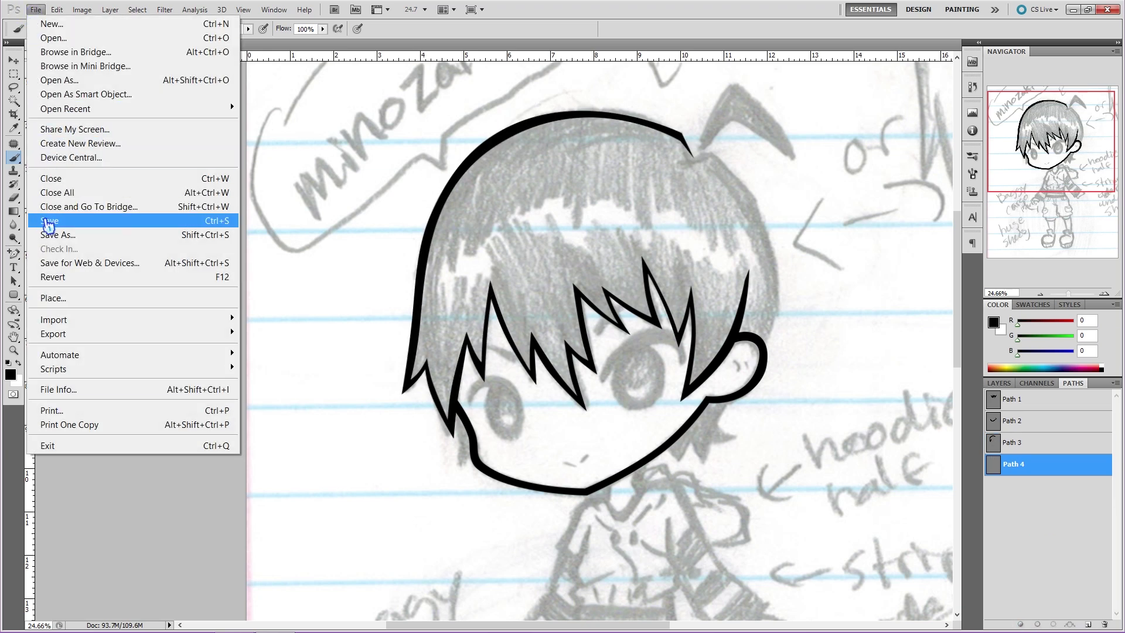
left_click(48, 225)
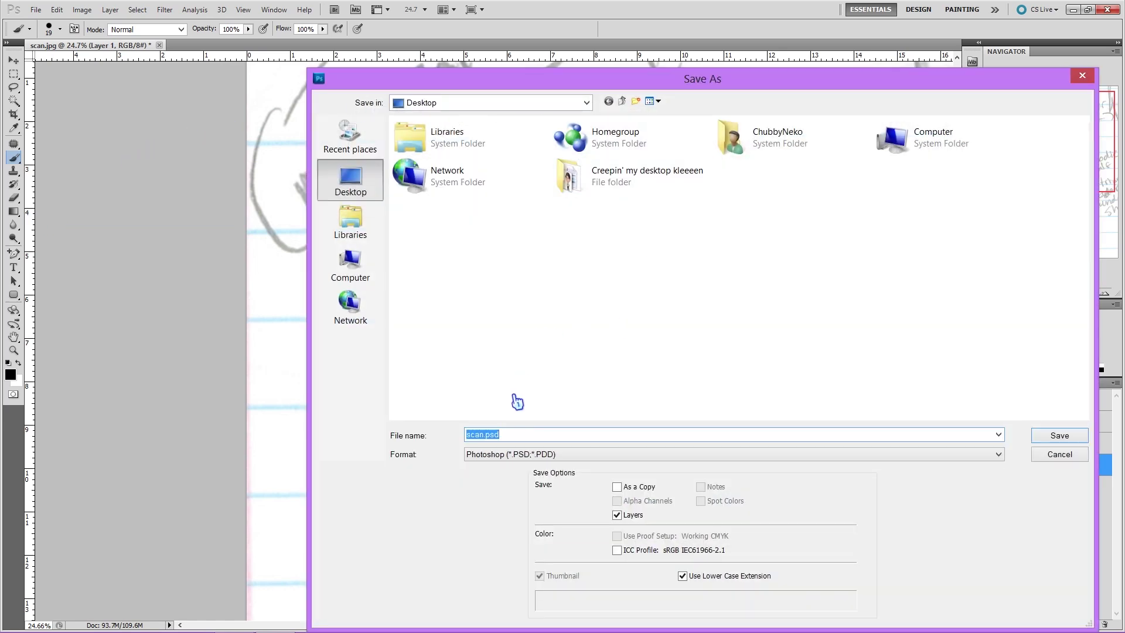
left_click(519, 455)
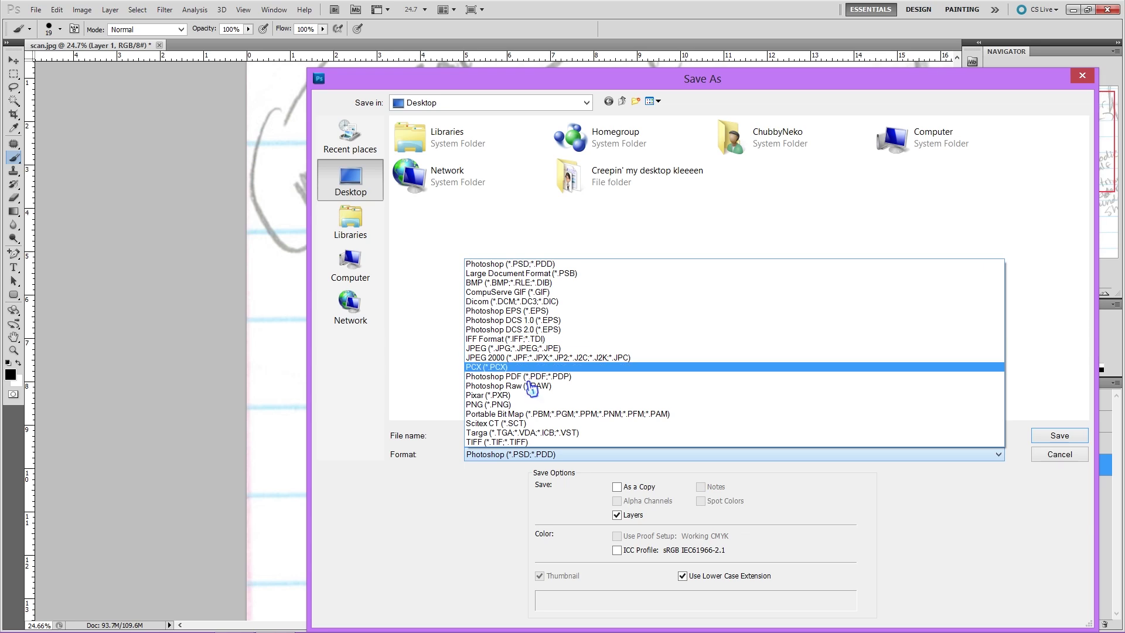
left_click(524, 265)
left_click(485, 436)
left_click(480, 437)
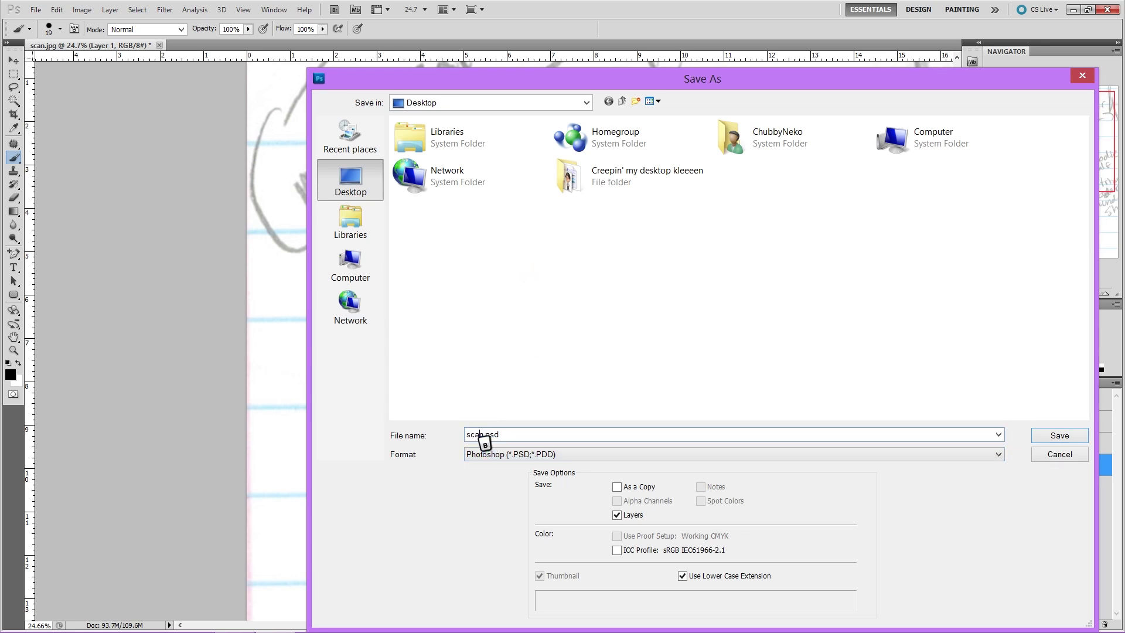
left_click_drag(484, 434, 387, 434)
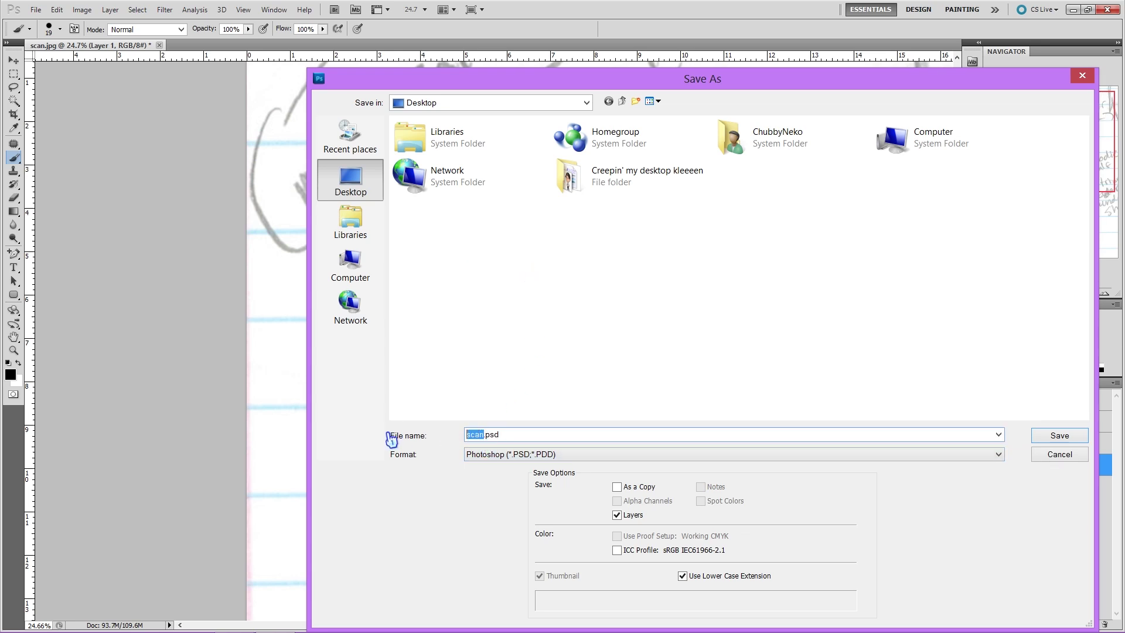
left_click(519, 436)
left_click(1057, 436)
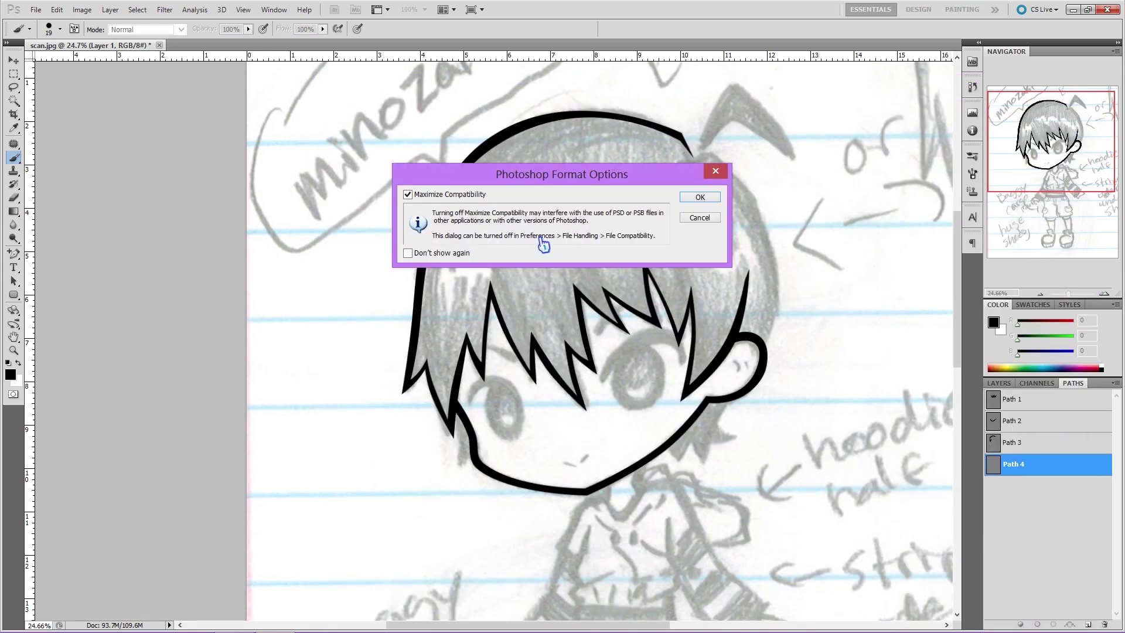
left_click(707, 199)
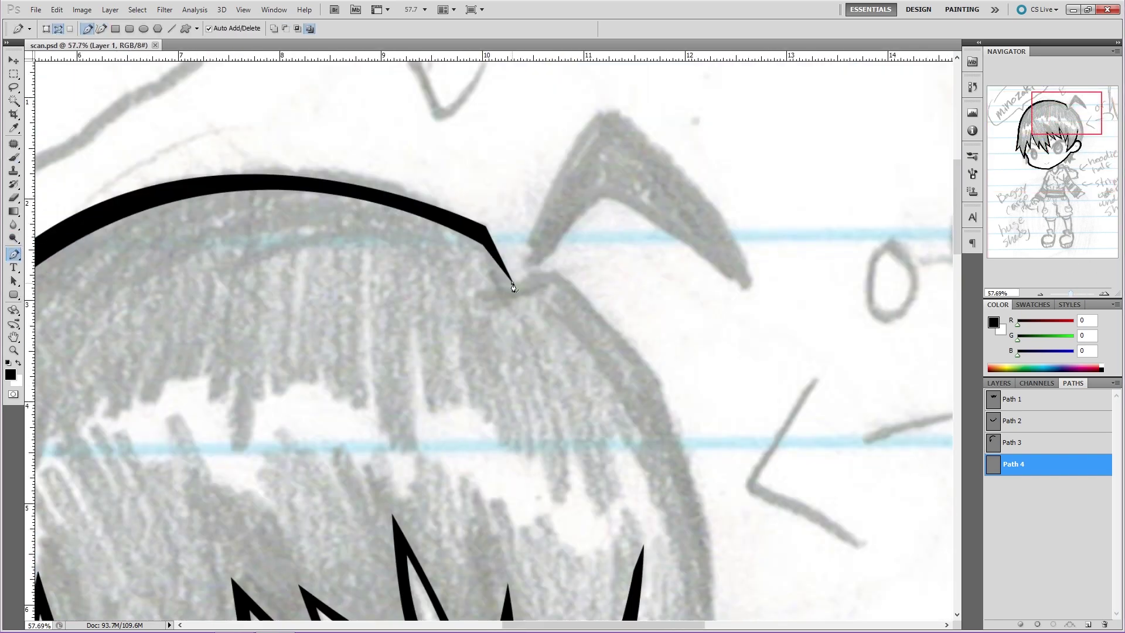
- On Path 4, draw a straight-segment closed outline from the crown's right end down to the ear and back
mouse_move(1067, 123)
left_mouse_down()
mouse_move(1069, 144)
mouse_move(1066, 119)
mouse_move(1069, 132)
left_mouse_up()
left_click(648, 435)
left_click(638, 448)
left_click(541, 281)
- Bend the Path 4 outline with anchor points to follow the back of the head and fill it with black
left_click(11, 256)
left_click(44, 273)
left_click_drag(569, 258, 664, 273)
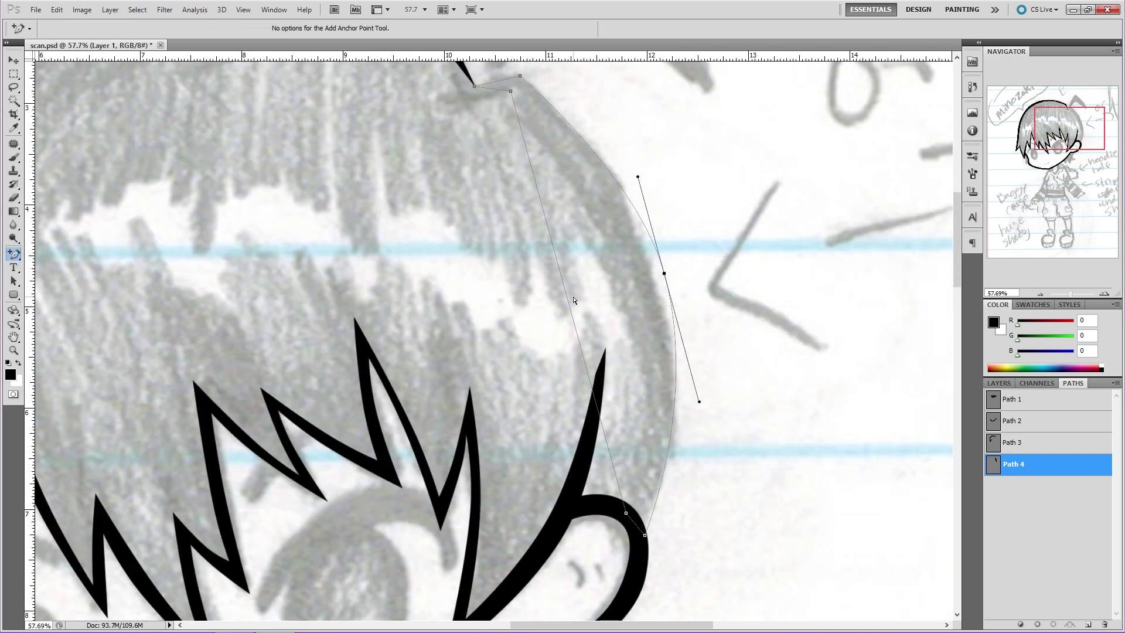
left_click_drag(568, 296, 639, 282)
left_click(1021, 624)
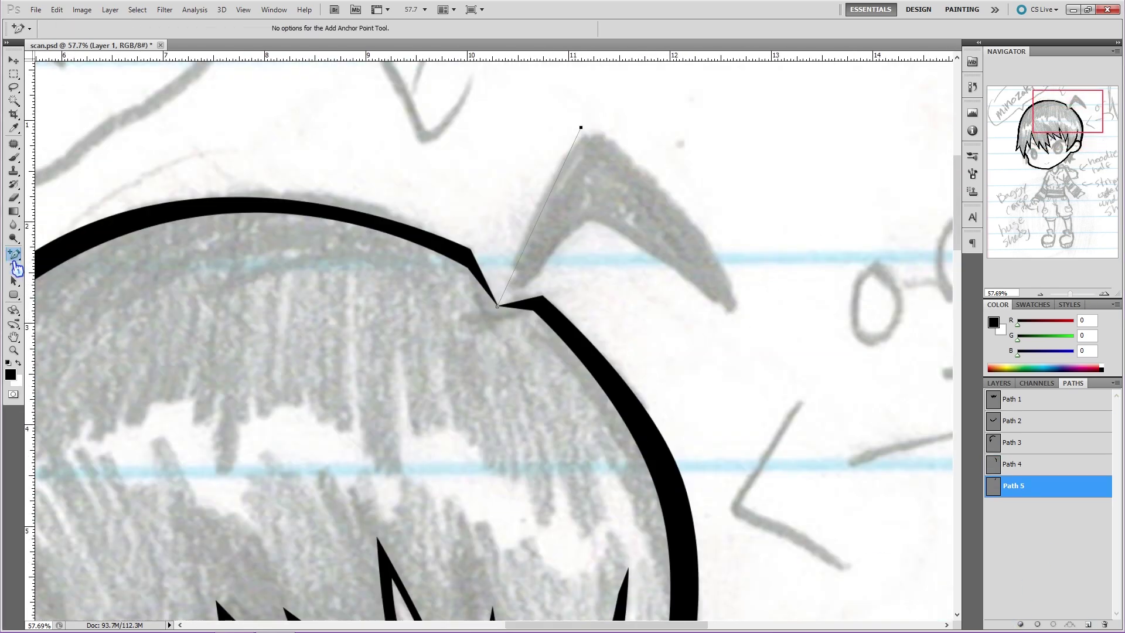
- Trace the upper stroke of the antenna-like hair tuft on Path 5 as a curved outline and fill it with black
left_click(13, 257)
left_click(44, 255)
left_click_drag(581, 128, 586, 193)
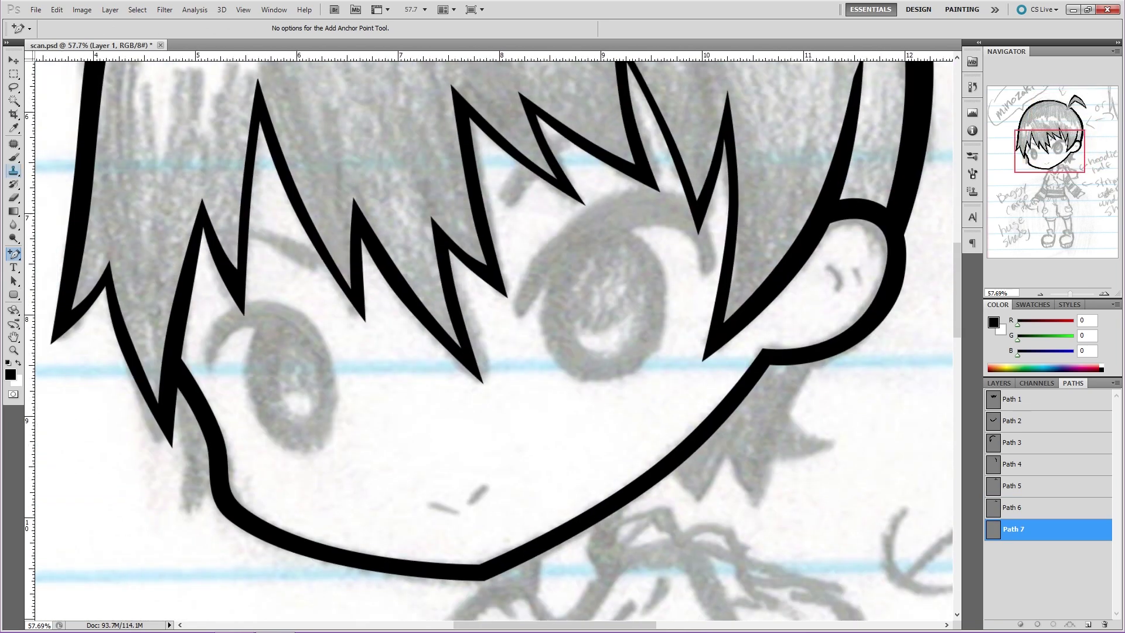
- Trace the small mouth on Path 7, fill it with black and add a new empty path
left_click(427, 501)
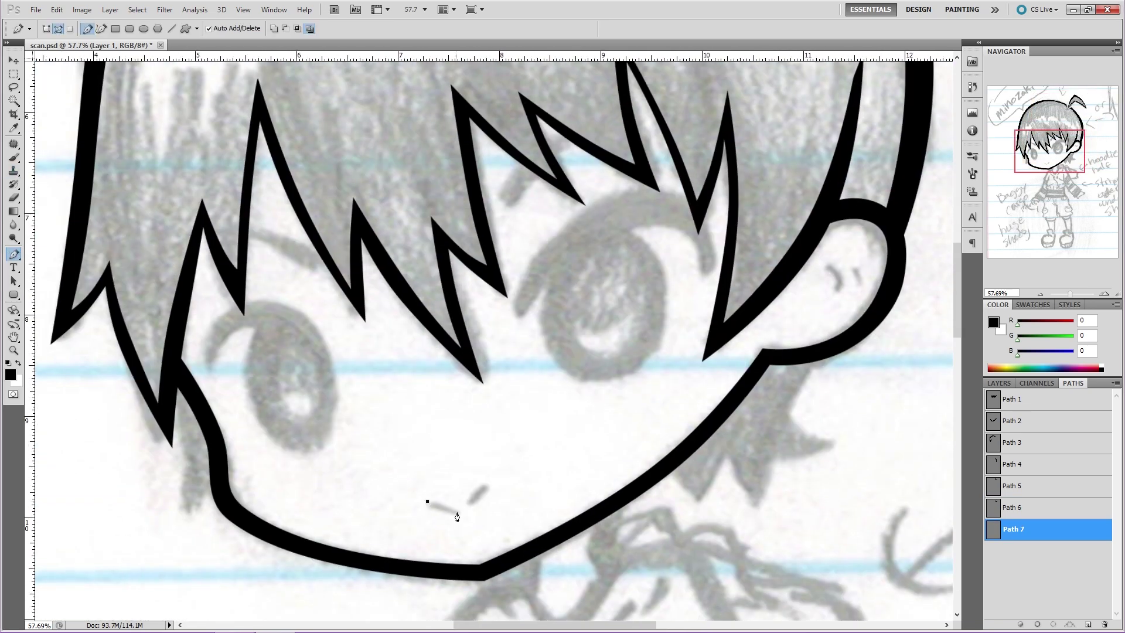
left_click(428, 502)
left_click(14, 157)
left_click(1020, 625)
left_click(1089, 624)
- Start the outline of the brow above the larger eye on Path 8 and add a new layer above Layer 1
left_click(14, 254)
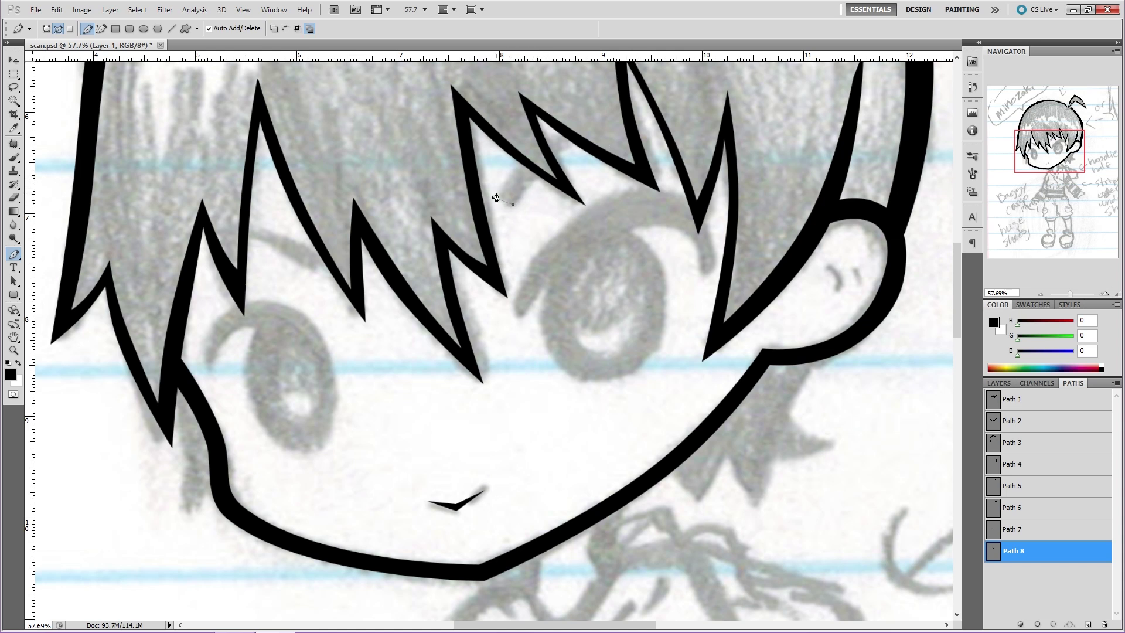
left_click(991, 383)
left_click(1090, 625)
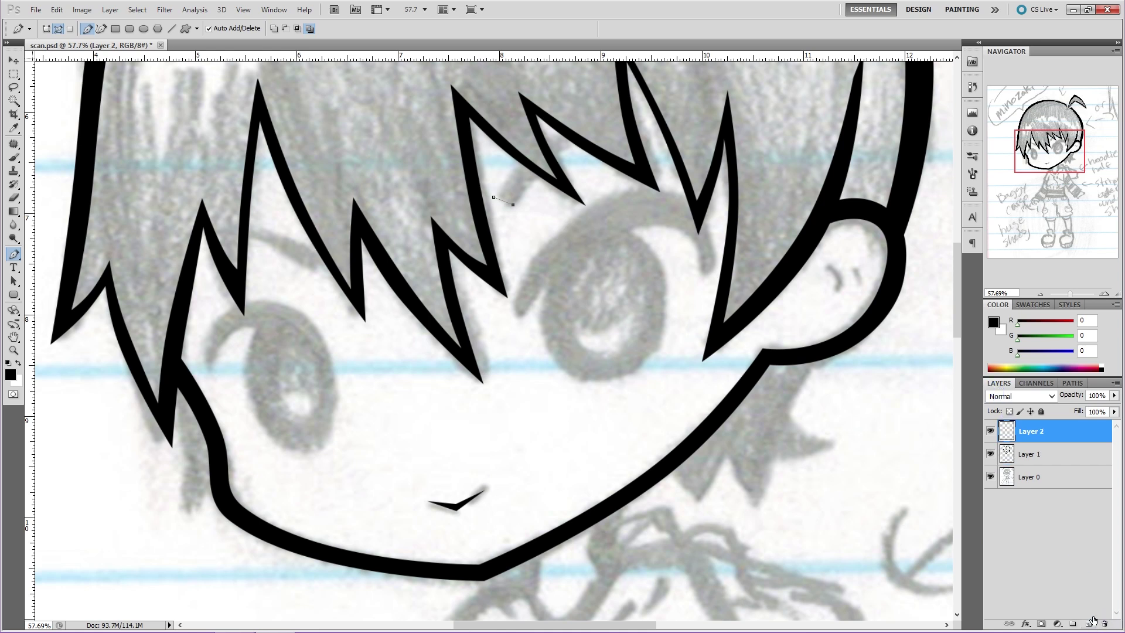
left_click(1073, 384)
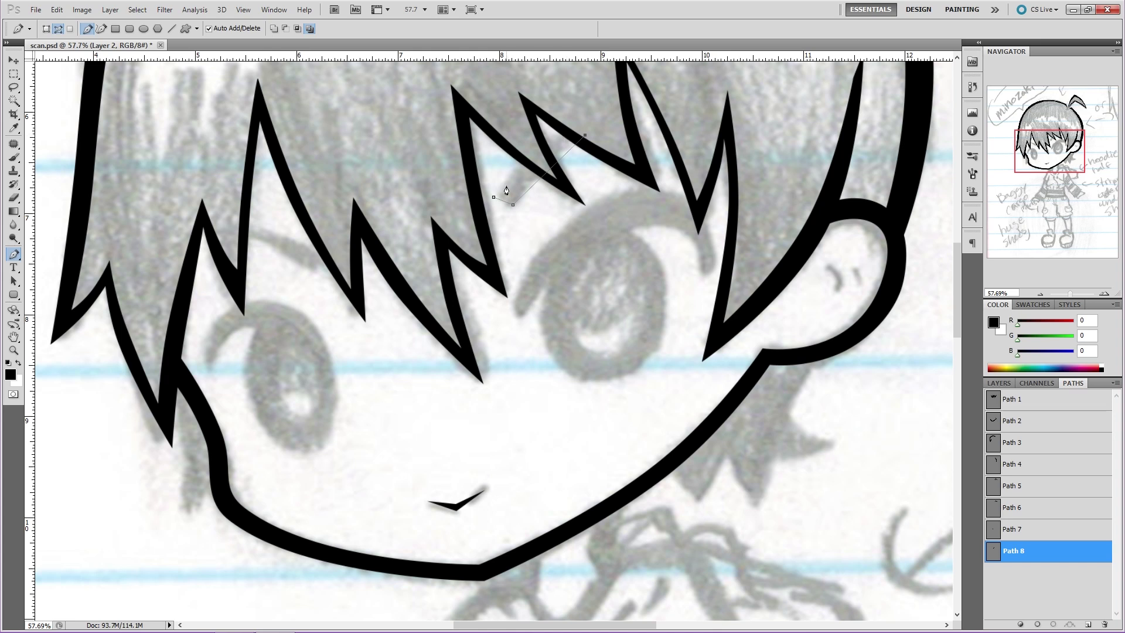
- Bend the larger eye's brow outline with anchor points, fill it with black on Layer 2 and add a new path
right_click(13, 254)
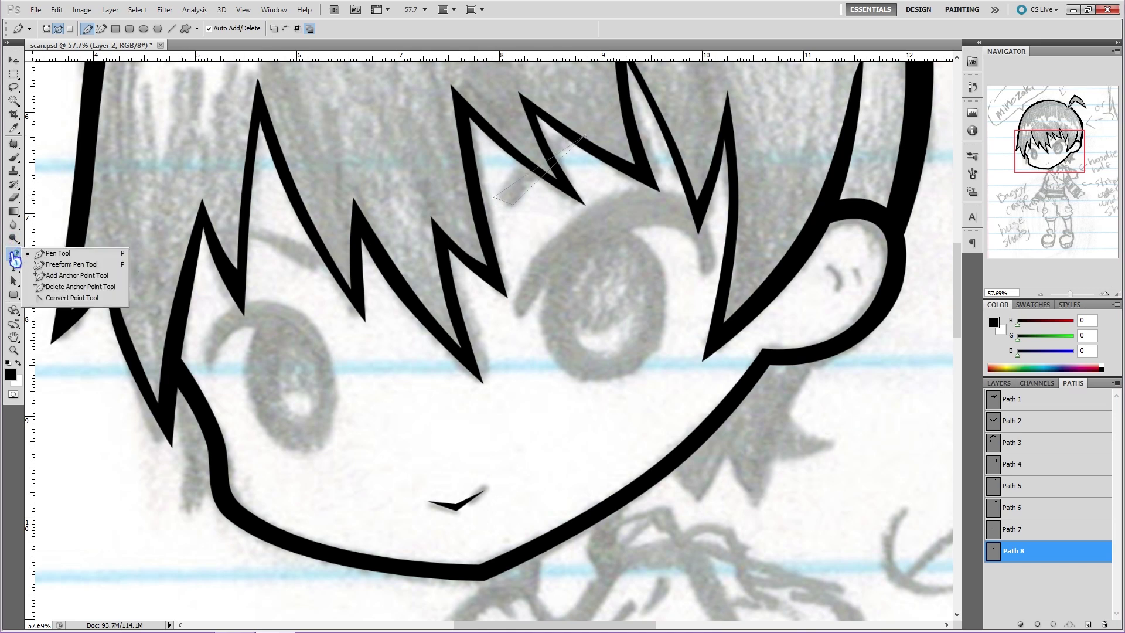
left_click(59, 276)
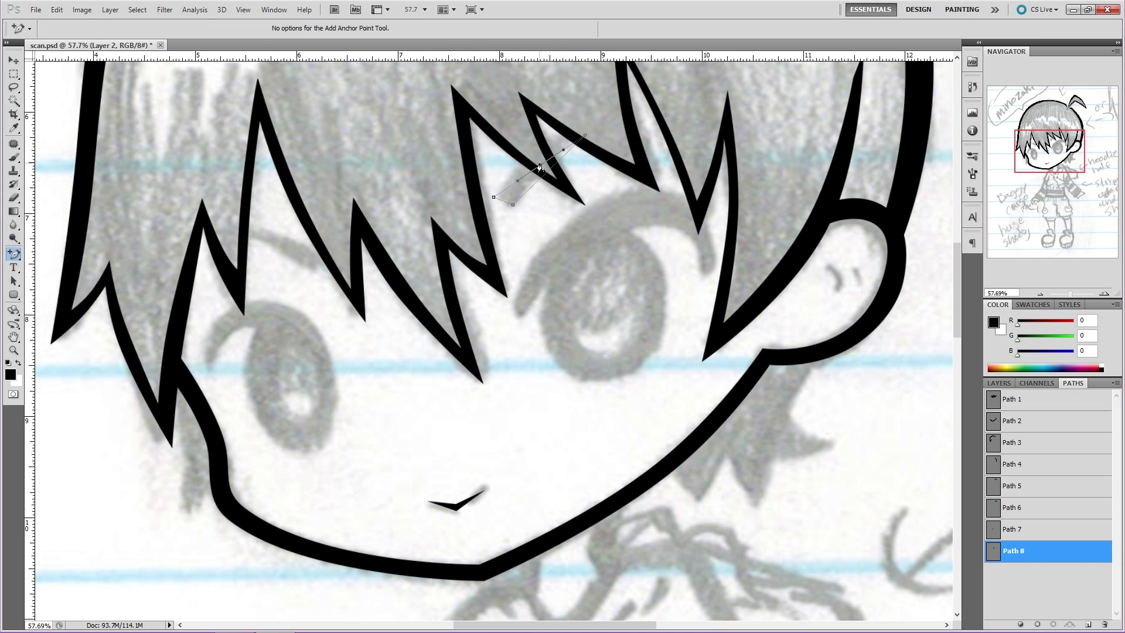
left_click_drag(540, 169, 535, 156)
left_click(1022, 625)
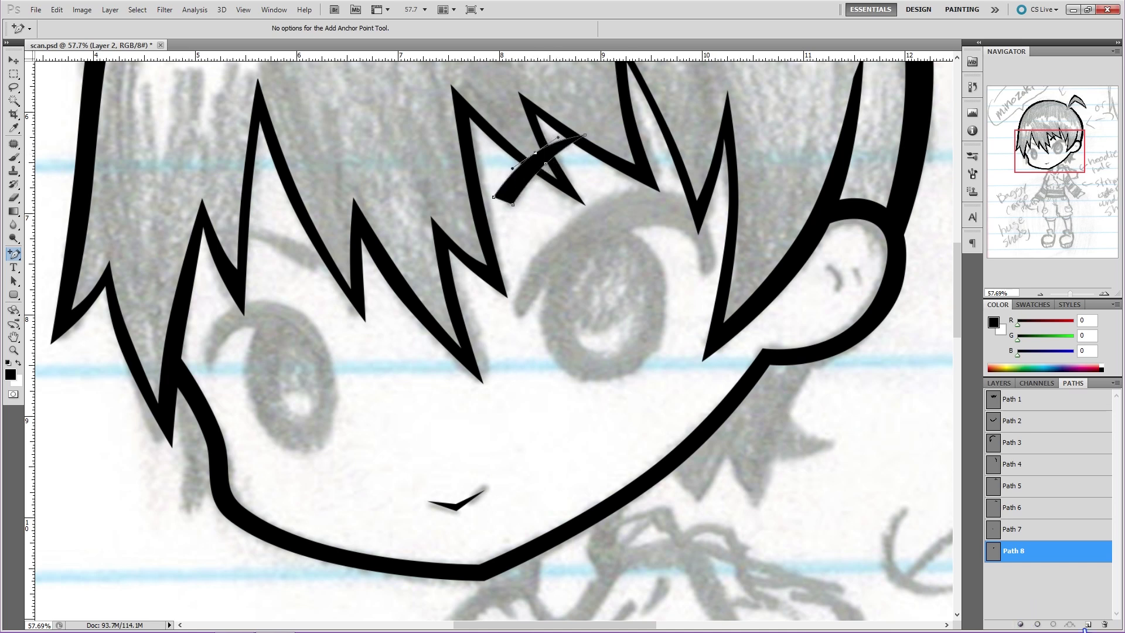
left_click(1088, 624)
- Outline the brow above the smaller eye on Path 9 as a thin tapered curve and fill it with black
left_click(15, 255)
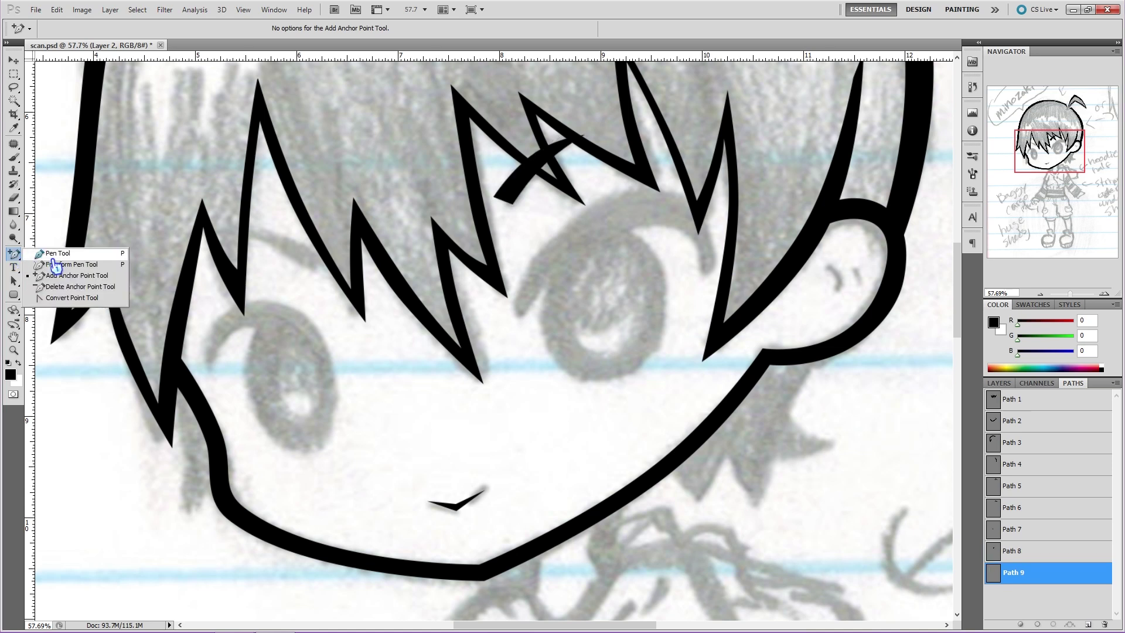
left_click(65, 258)
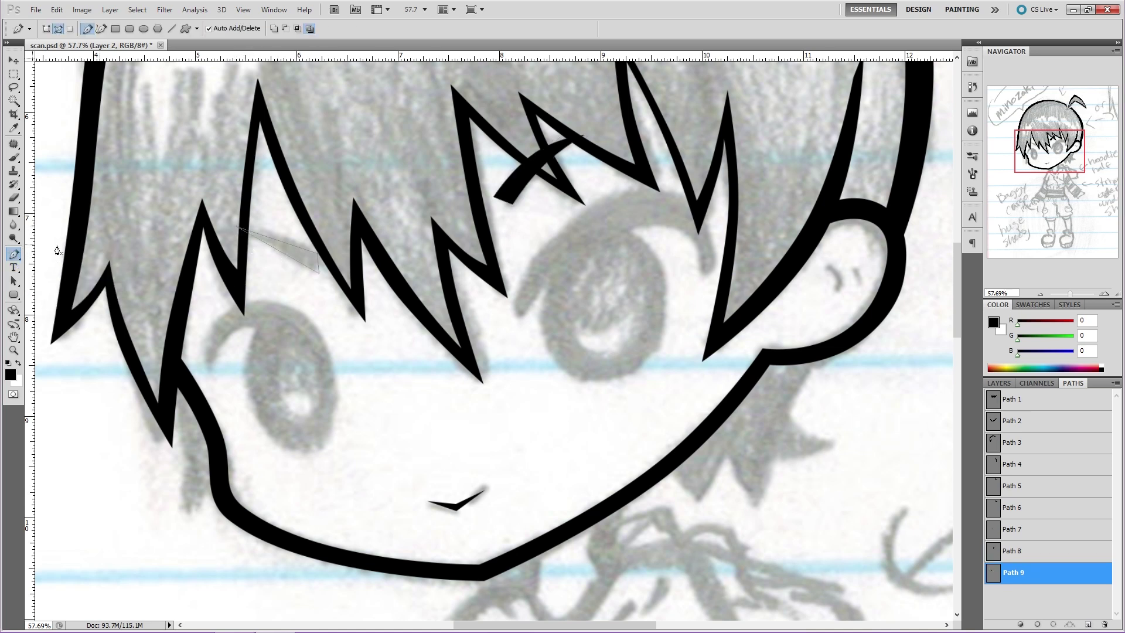
left_click(13, 254)
left_click(65, 284)
left_click(1016, 585)
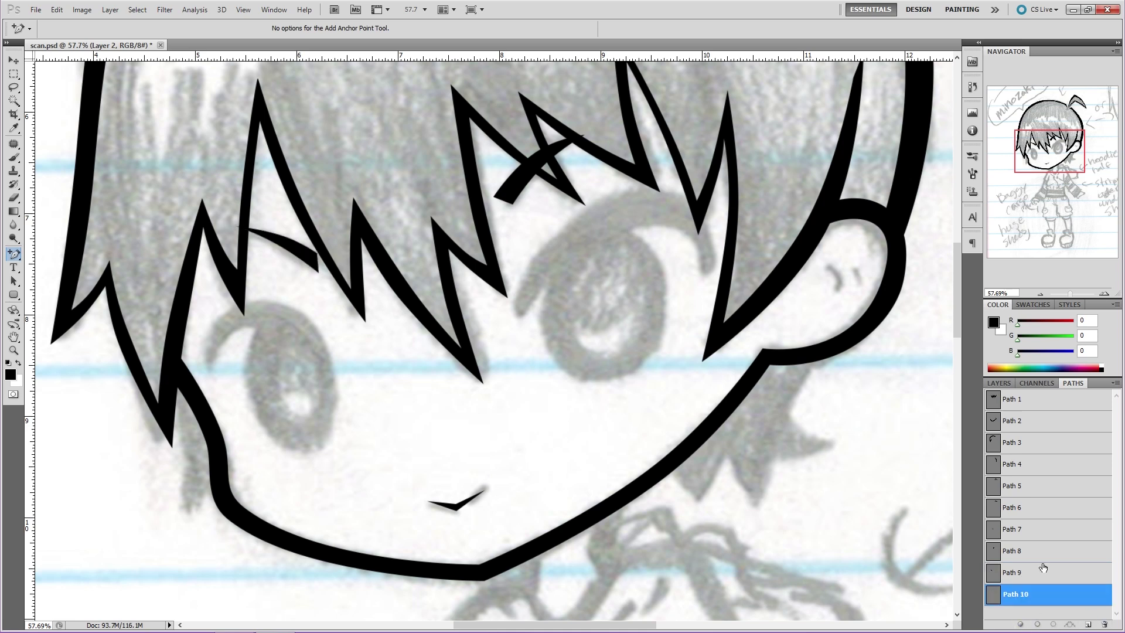
- Outline the larger eye's upper lash on Path 10 and bend its outer edge into an arch over the sketched eye
key("p")
left_click(516, 316)
left_click(14, 255)
left_click(64, 284)
left_click_drag(620, 295, 599, 199)
left_click_drag(649, 189, 730, 158)
left_click_drag(552, 214, 531, 222)
- Curve the inner edge and adjust the ends of the larger eye's lash, fill it with black and add a new path
left_click_drag(615, 296, 619, 228)
left_click_drag(668, 219, 697, 199)
left_click_drag(569, 247, 536, 256)
left_click_drag(619, 229, 616, 222)
left_click_drag(515, 316, 516, 316)
left_click_drag(523, 301, 528, 300)
left_click_drag(713, 276, 712, 247)
left_click(1022, 624)
left_click(1088, 625)
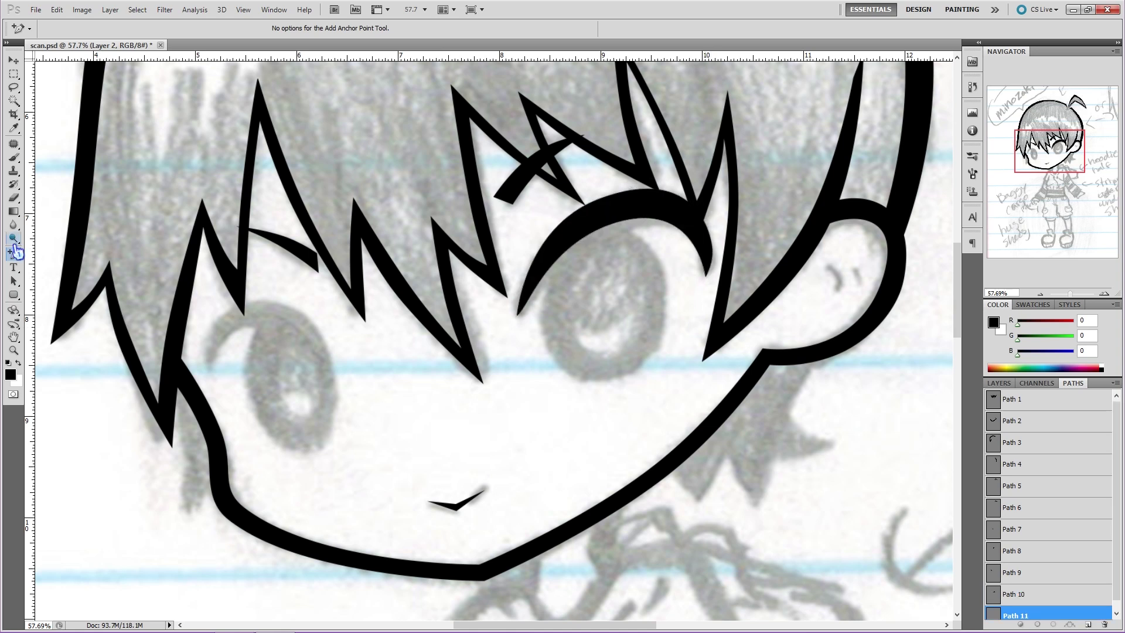
- Draw a closed straight outline for the smaller eye's upper lash on Path 11, spanning the lash's two ends
left_click(14, 254)
left_click(59, 256)
left_click(206, 366)
left_click(327, 350)
left_click(206, 367)
- Bend the smaller eye's lash outline into a tapered arch with anchor points, fill it with black and add a new path
left_click(14, 254)
left_click(64, 277)
left_click_drag(254, 360, 309, 294)
left_click_drag(221, 329, 213, 324)
left_click_drag(259, 358, 257, 323)
left_click(256, 302)
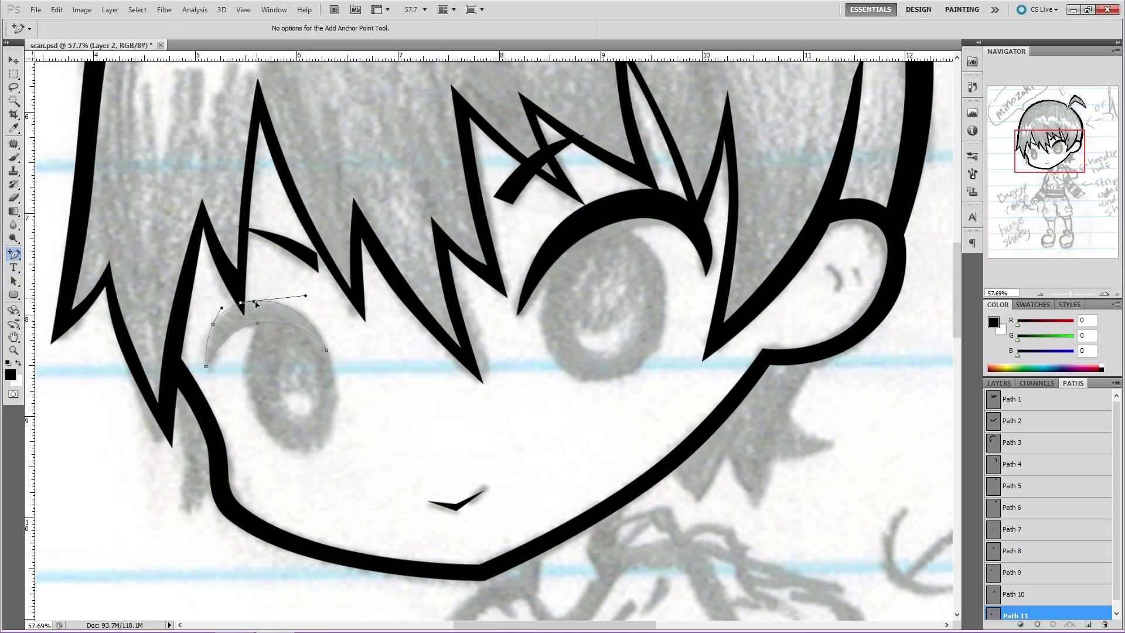
left_click(1021, 624)
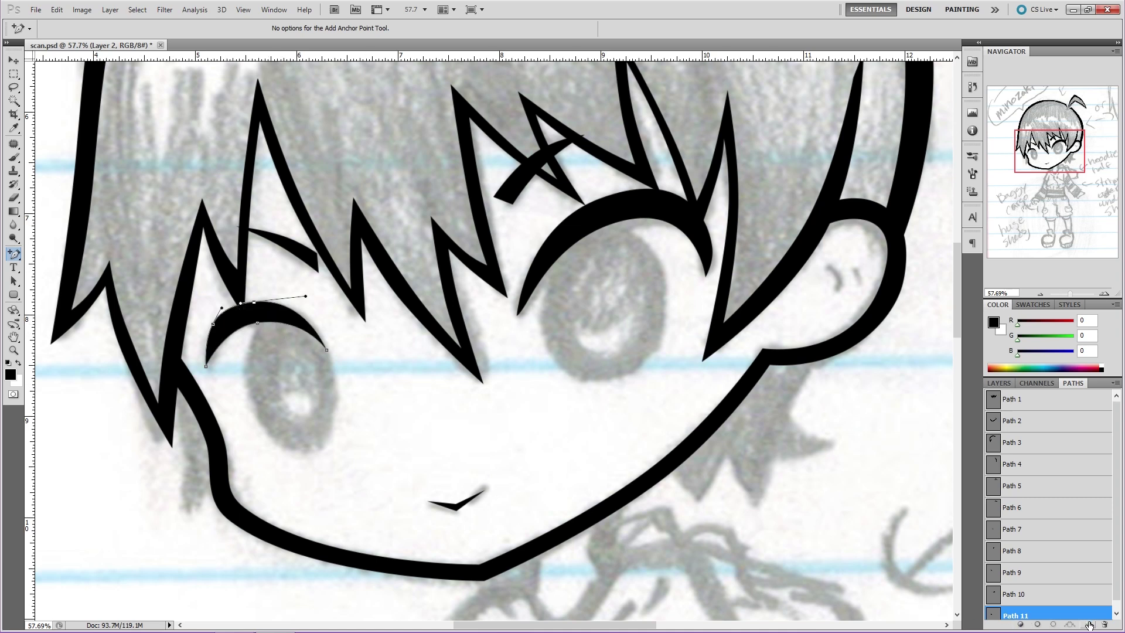
left_click(1089, 626)
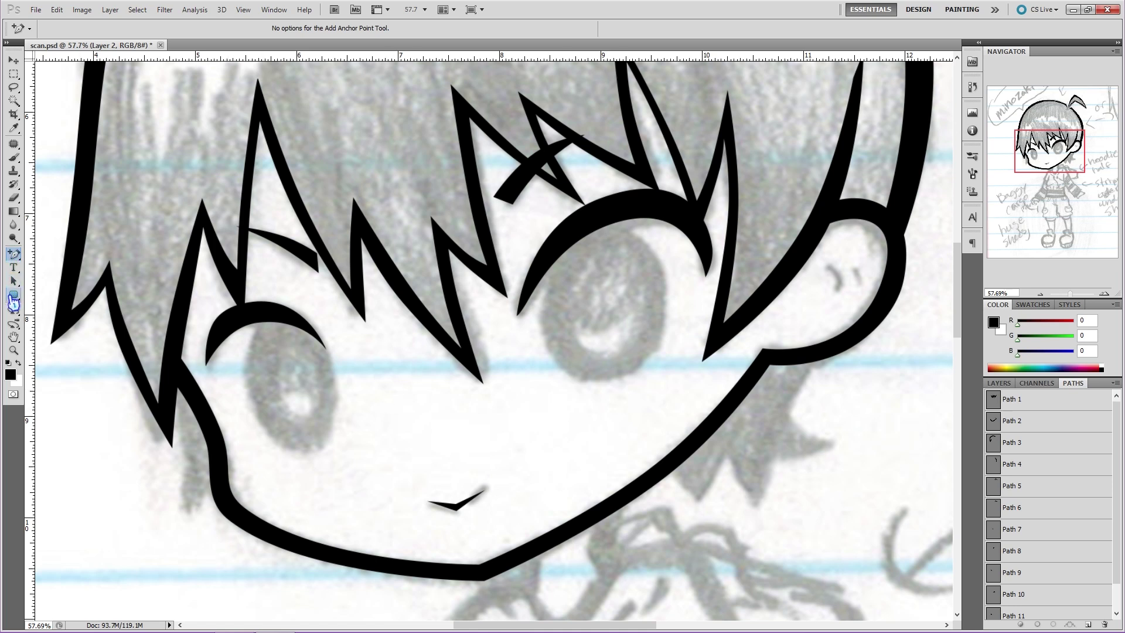
- On a new layer, draw an ellipse path over the smaller eye's sketched iris, fill it with black and add a new path
left_click(13, 298)
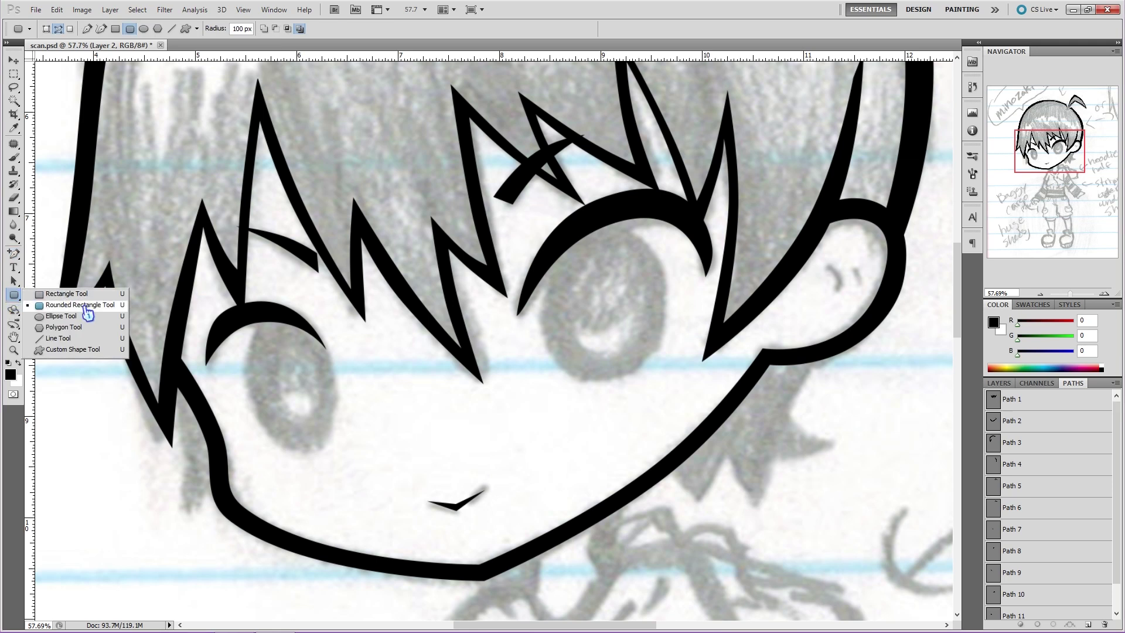
left_click(61, 317)
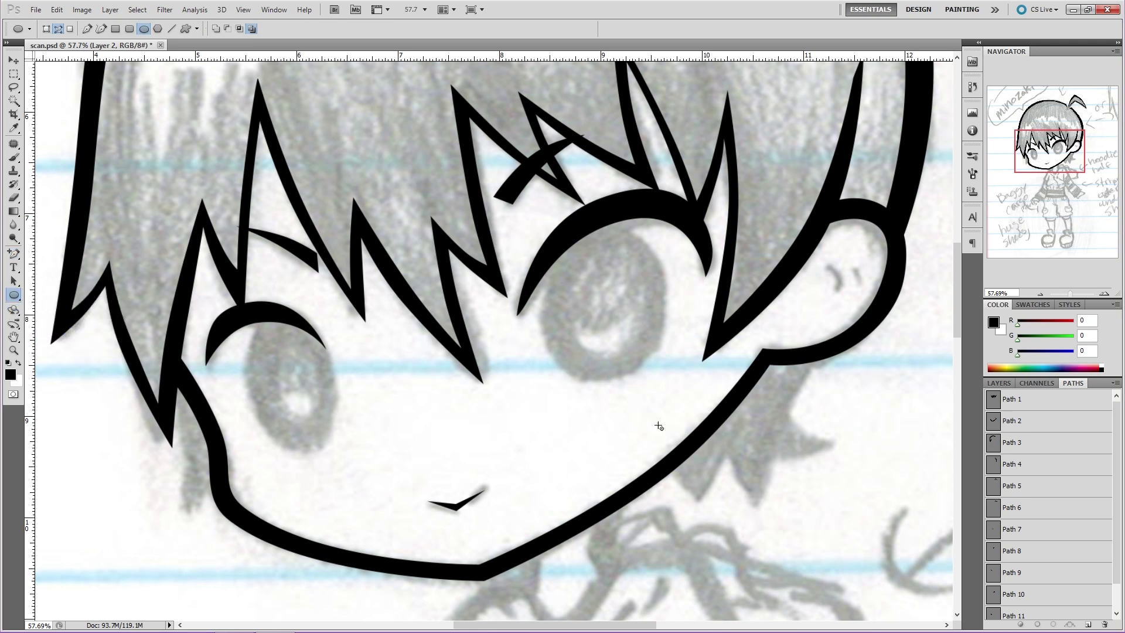
left_click(999, 383)
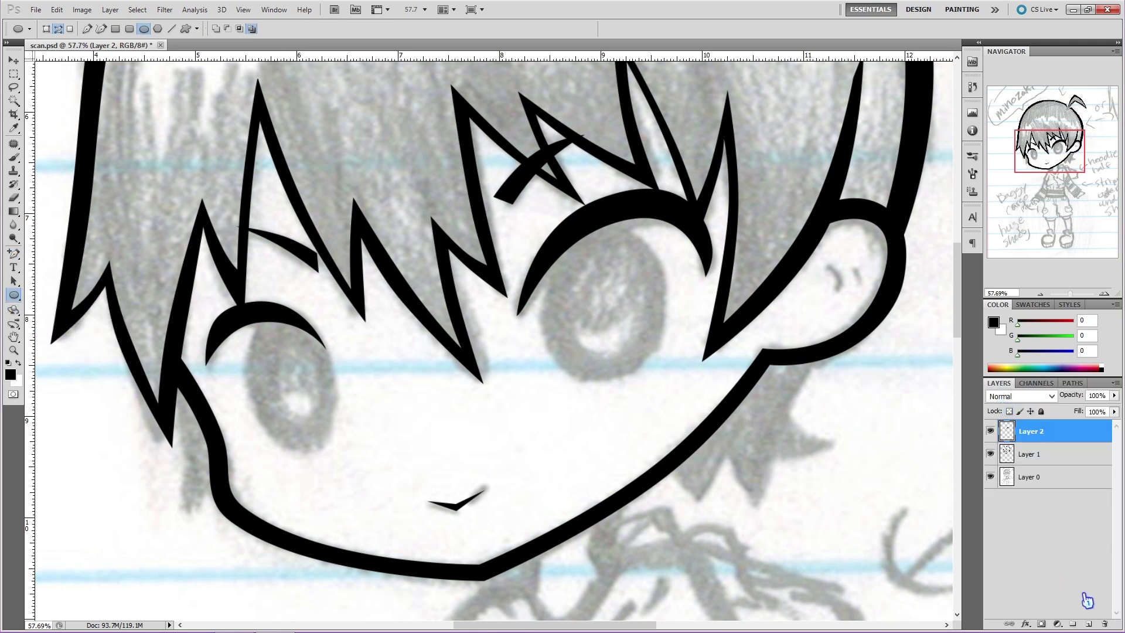
left_click(1088, 624)
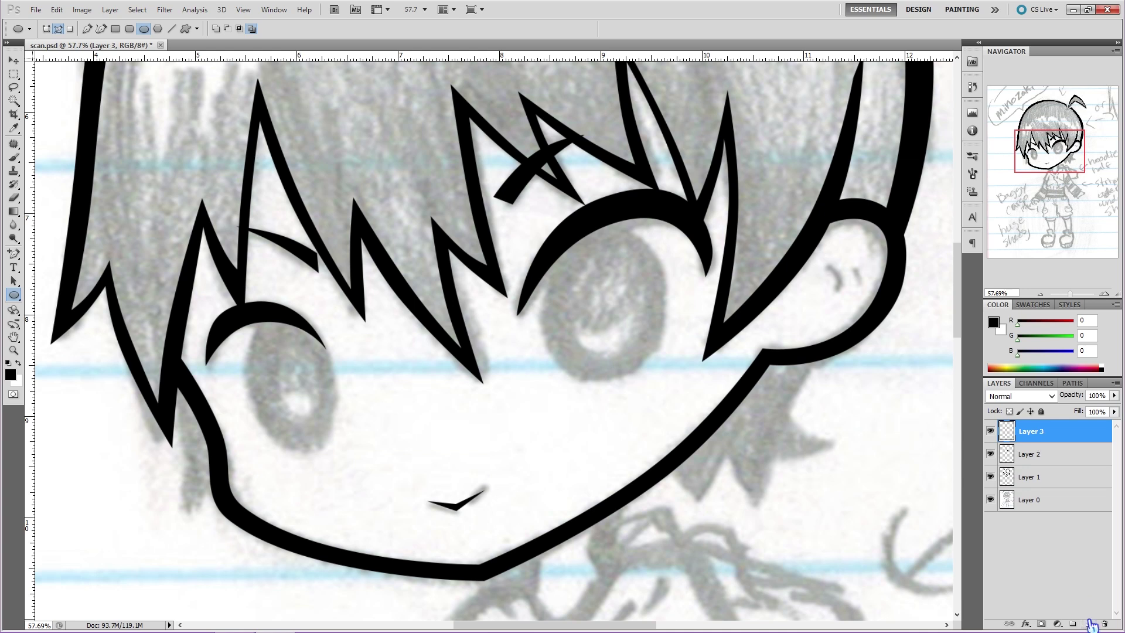
left_click(1073, 384)
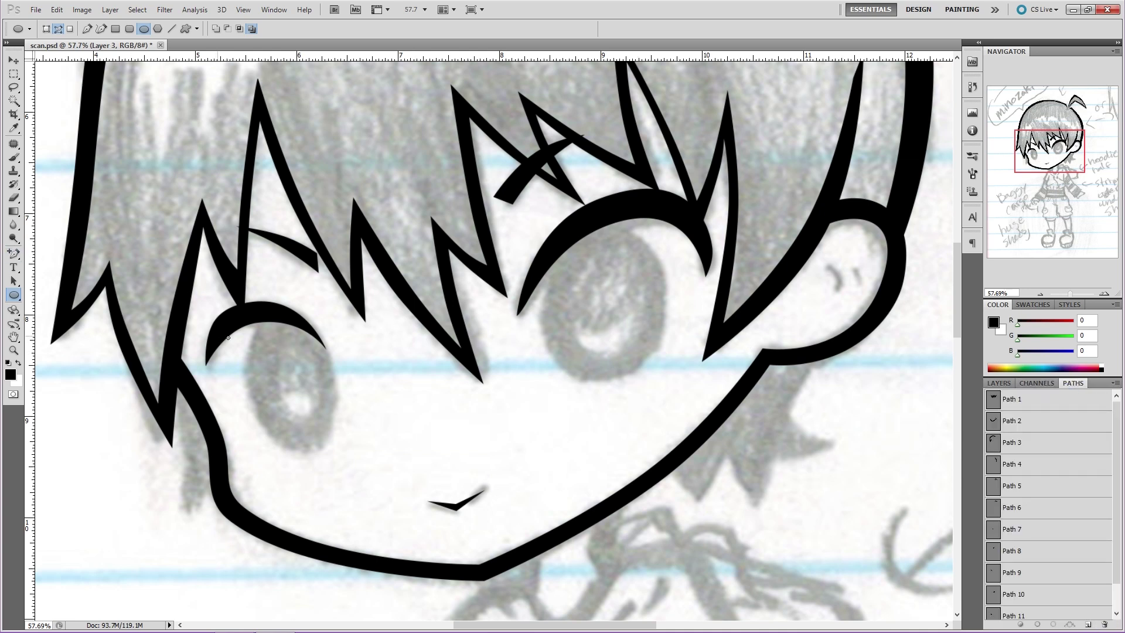
mouse_move(329, 449)
left_mouse_down()
mouse_move(354, 458)
mouse_move(331, 447)
mouse_move(334, 456)
left_mouse_up()
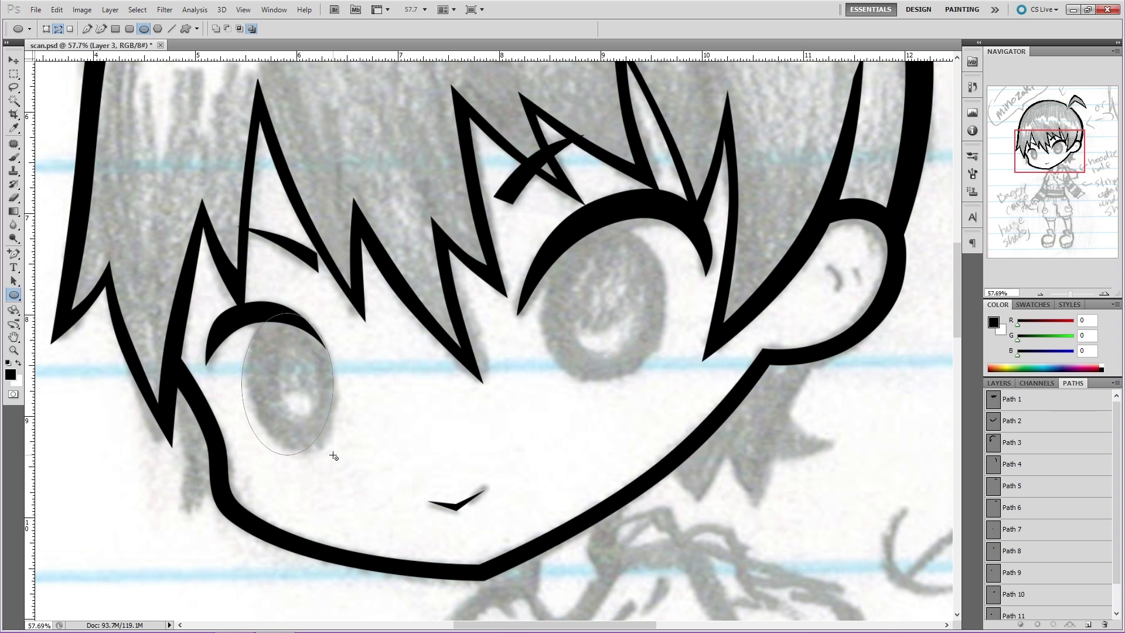
left_click(1022, 626)
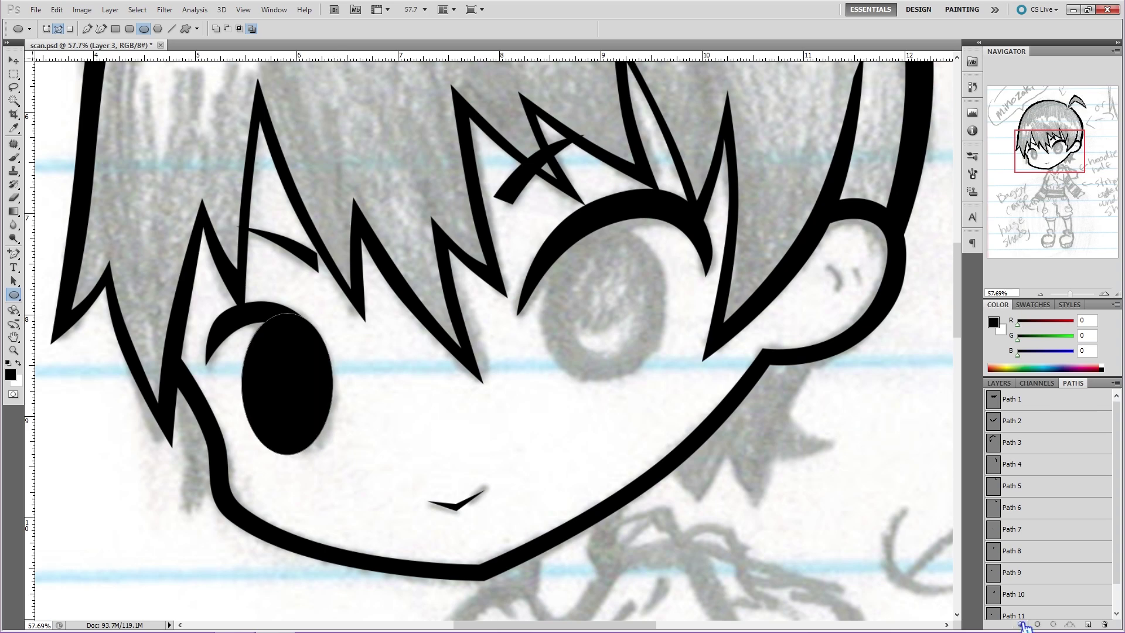
left_click(1086, 625)
- Rotate the smaller eye's black iris slightly counterclockwise with Free Transform to match the head's tilt
left_click(56, 9)
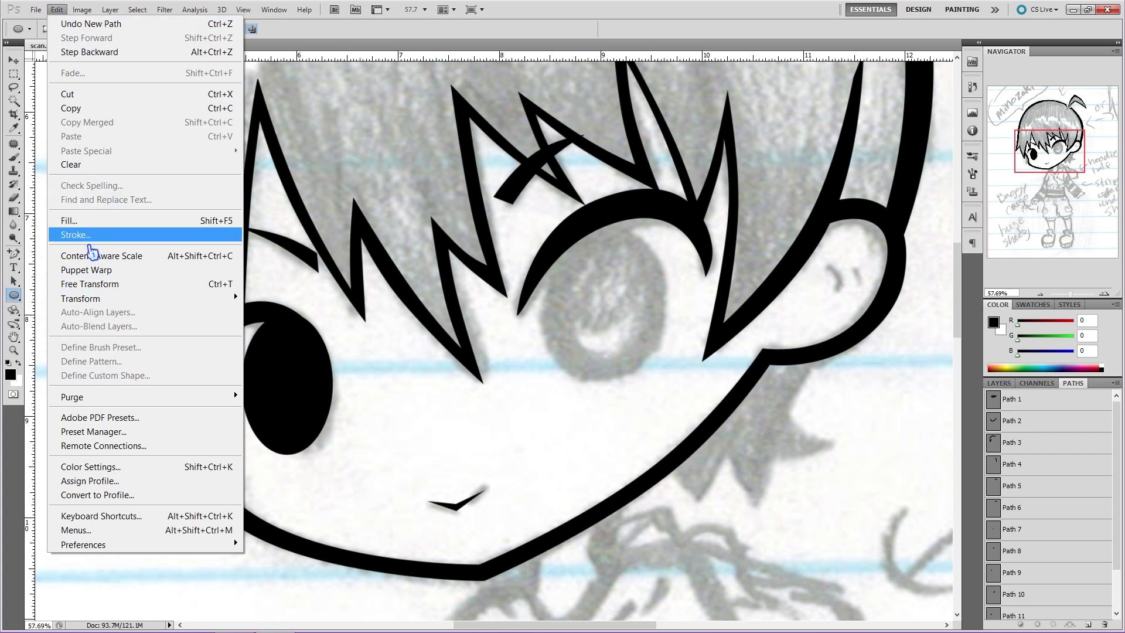
left_click(90, 285)
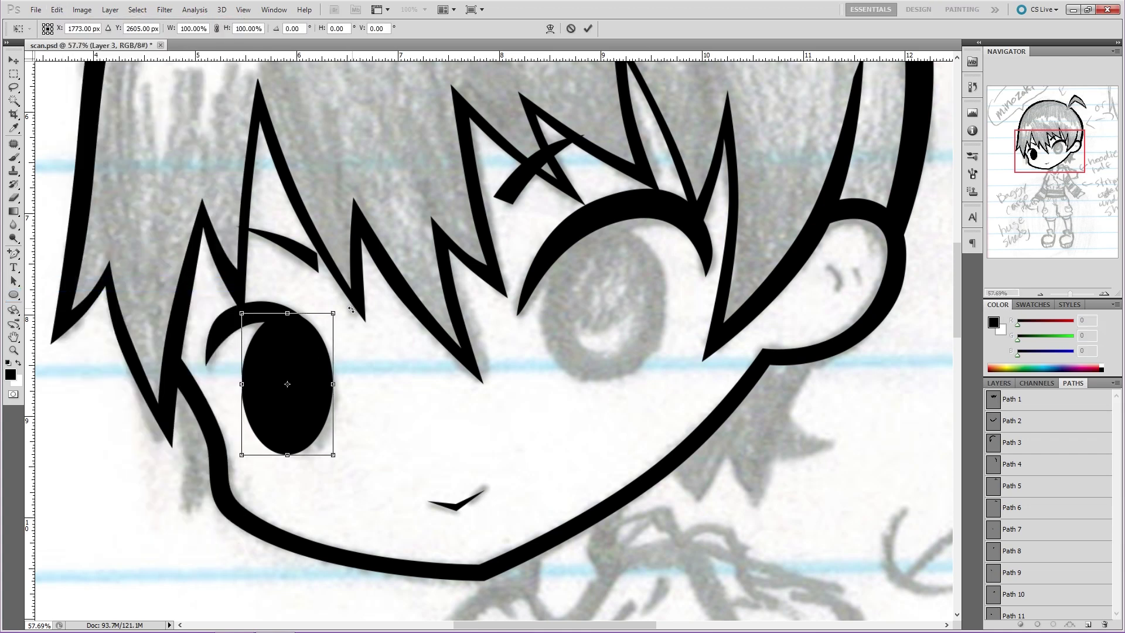
left_click_drag(350, 309, 344, 302)
key("Return")
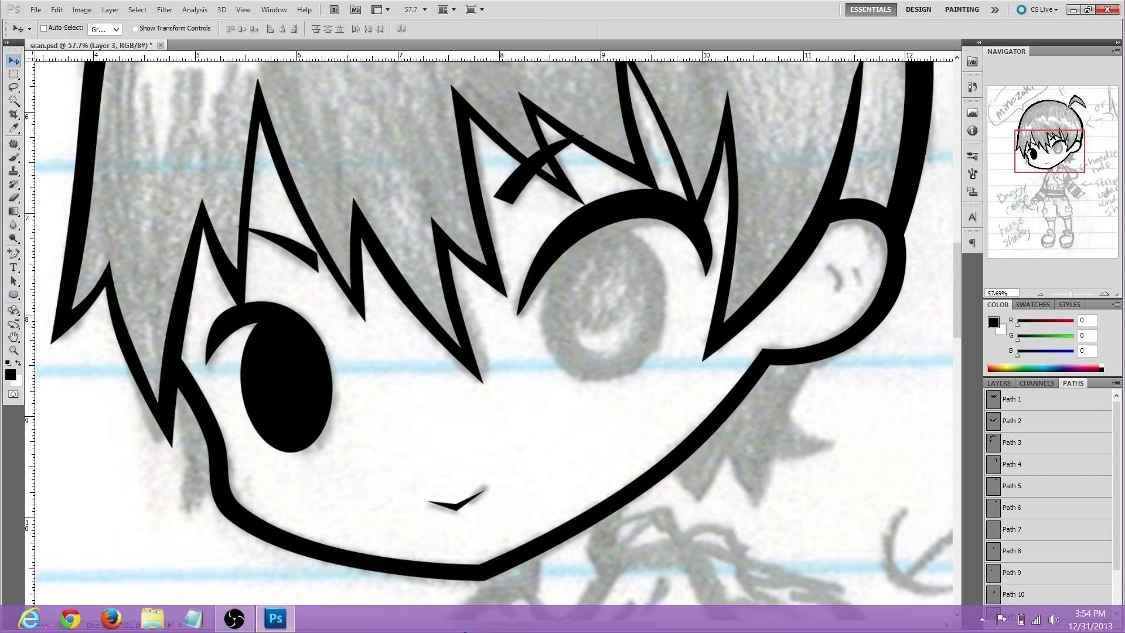
- Draw an ellipse path over the larger eye's sketched iris and fill it with black
key("u")
left_click_drag(540, 222, 671, 394)
left_click(1020, 624)
key("Return")
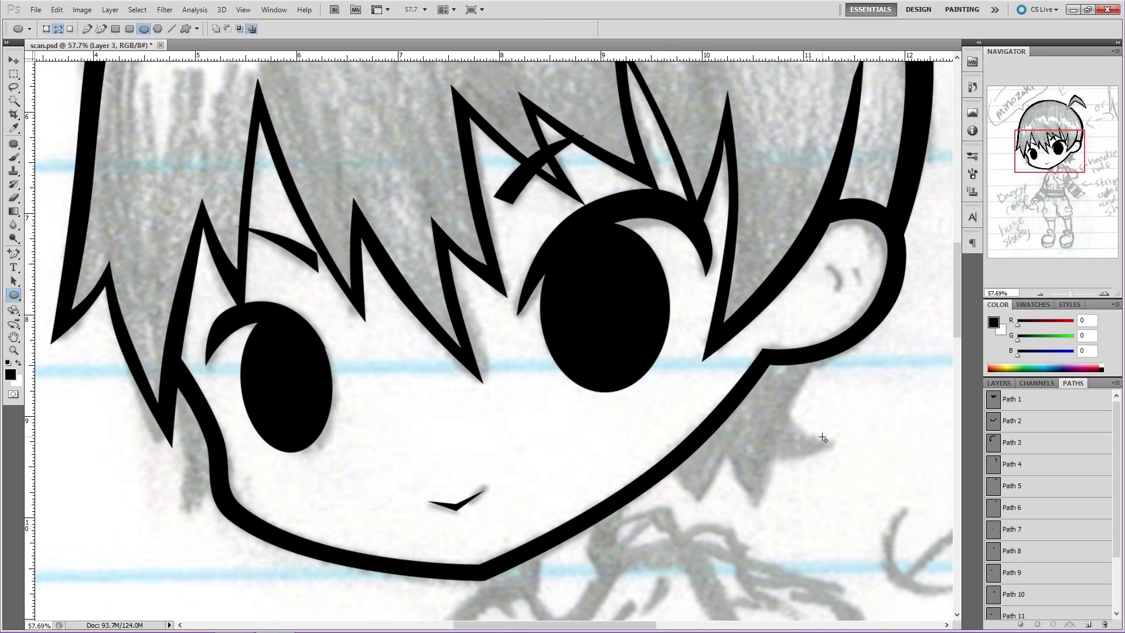
- Marquee-select the larger eye's black iris, nudge it slightly up and toward the ear, and deselect it
key("m")
left_click_drag(534, 192, 738, 423)
key("v")
left_click_drag(616, 300, 623, 296)
left_click(137, 10)
left_click(151, 36)
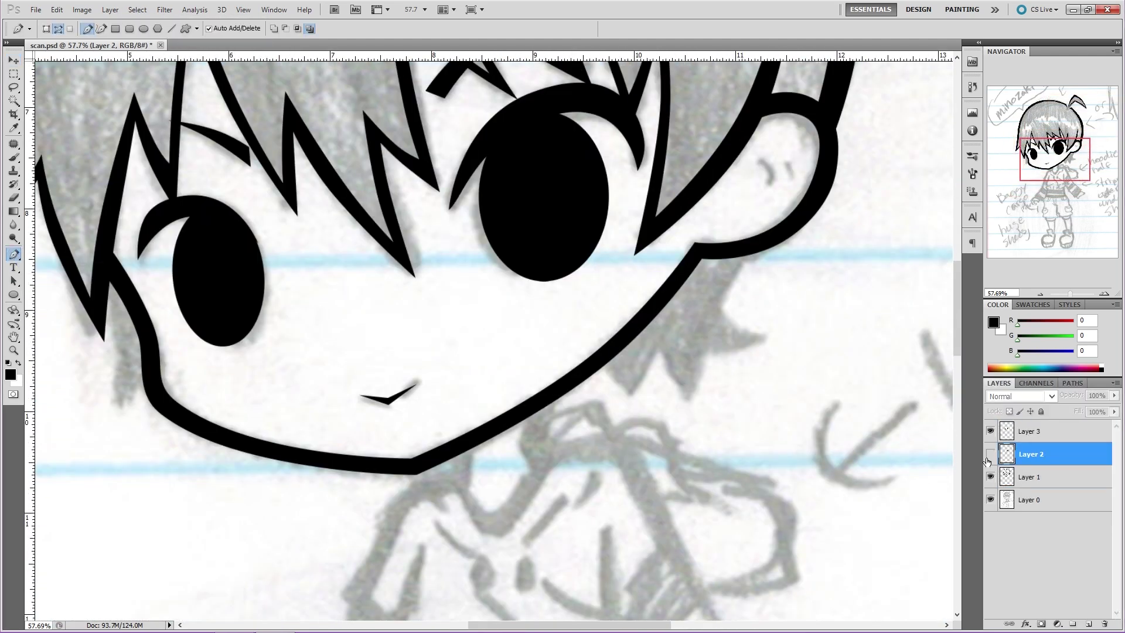
- On Layer 2, draw a jagged straight-segment outline for the spiky hair behind the neck, from the ear down to the jaw
left_click(771, 339)
left_click(706, 352)
left_click(692, 407)
left_click(658, 347)
left_click(633, 401)
left_click(631, 383)
left_click(608, 351)
left_click(594, 365)
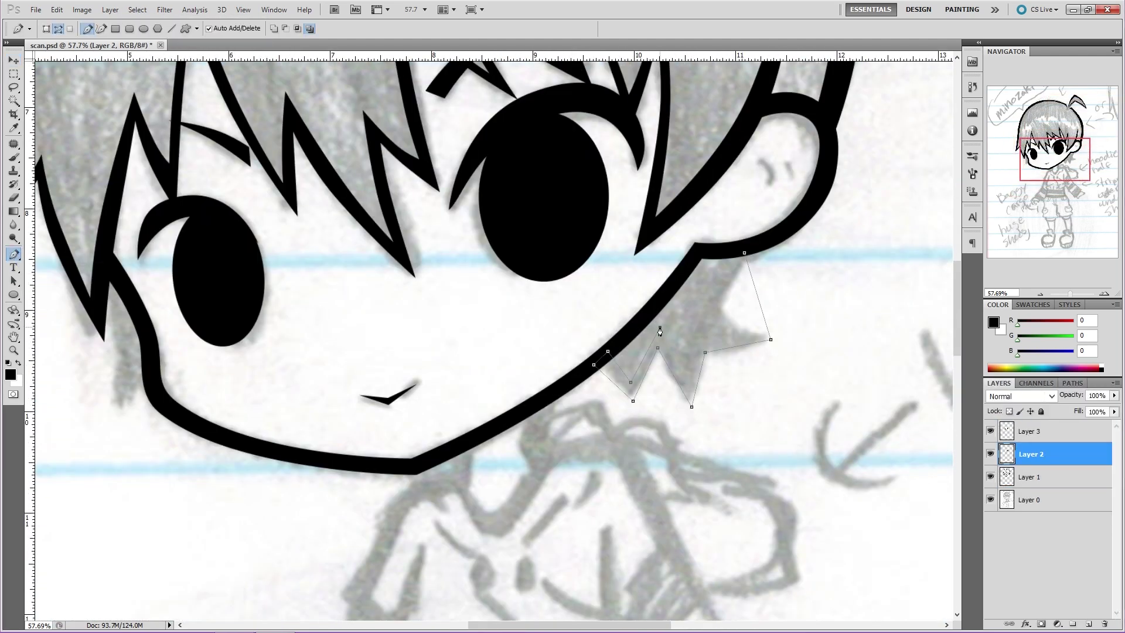
- Curve the edges of the neck hair outline with anchor points to form thin strokes along the sketched spikes
right_click(13, 254)
left_click(62, 277)
mouse_move(745, 294)
left_mouse_down()
mouse_move(719, 310)
mouse_move(735, 304)
left_mouse_up()
left_click_drag(727, 336, 730, 343)
left_click_drag(737, 346, 735, 351)
left_click_drag(698, 377, 610, 382)
scroll(610, 382, "up", 2)
left_click_drag(737, 384, 740, 385)
- Fill the neck hair path with black and add a new empty path
left_click(1074, 383)
left_click(1021, 624)
left_click(1088, 624)
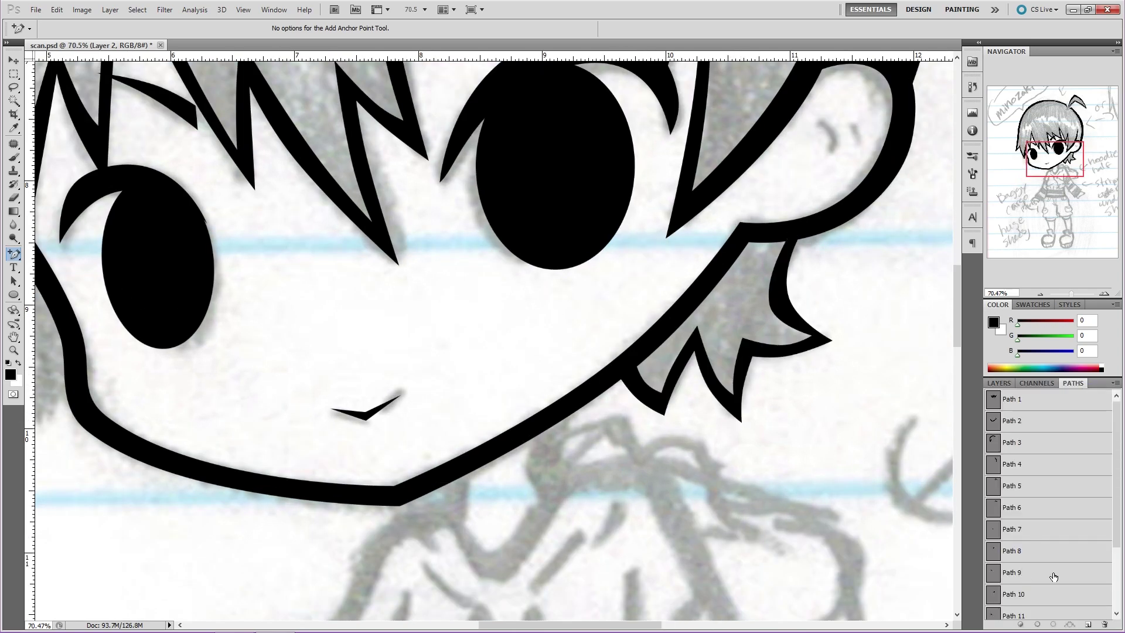
- Outline the hair strand hanging beside the smaller eye's cheek, curve it with anchor points and fill it with black
left_click_drag(294, 364, 701, 327)
right_click(13, 254)
left_click(62, 255)
left_click(433, 233)
left_click(432, 394)
right_click(14, 254)
left_click(61, 277)
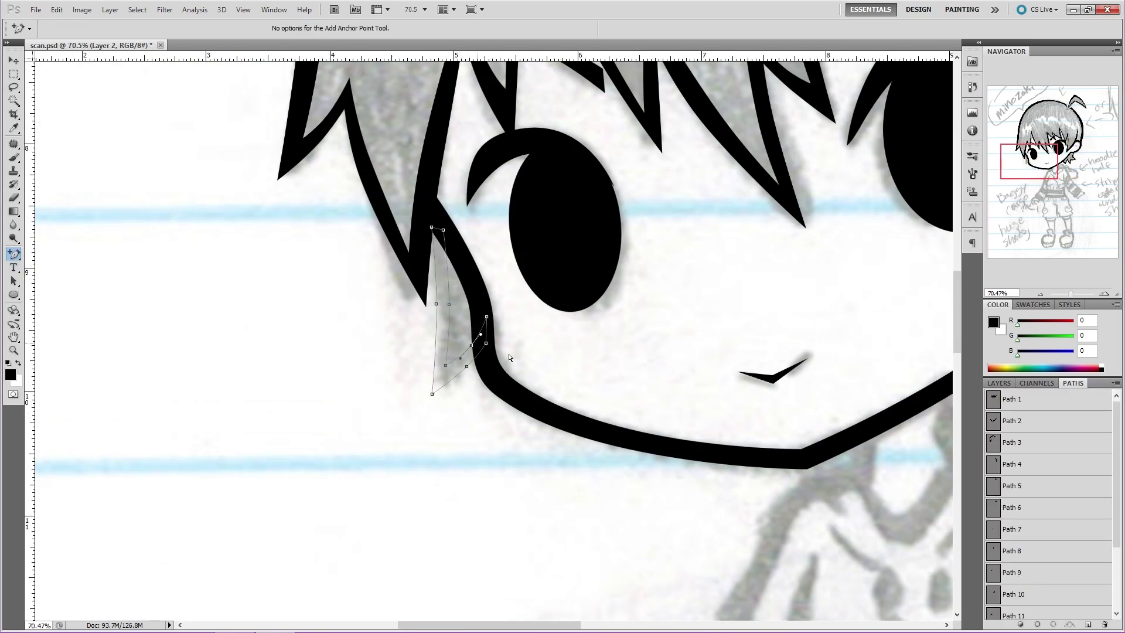
left_click(1021, 624)
left_click_drag(1041, 166, 1053, 134)
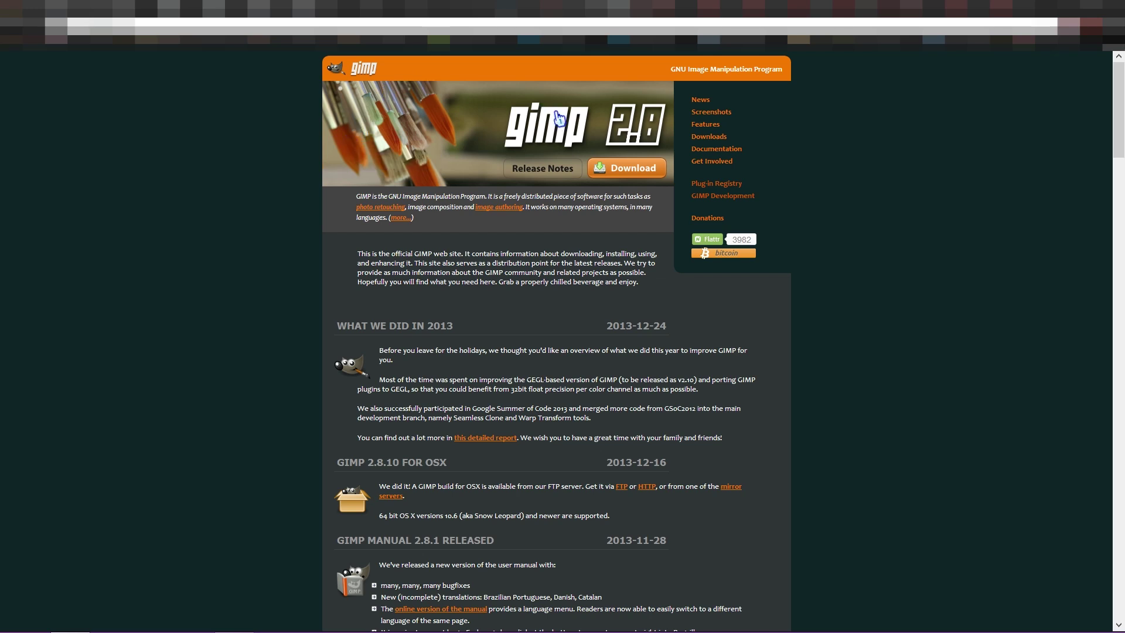
- On the GIMP website in the browser, look over the front-page news and view the enlarged Microsoft Windows screenshot of the program
scroll(340, 303, "down", 4)
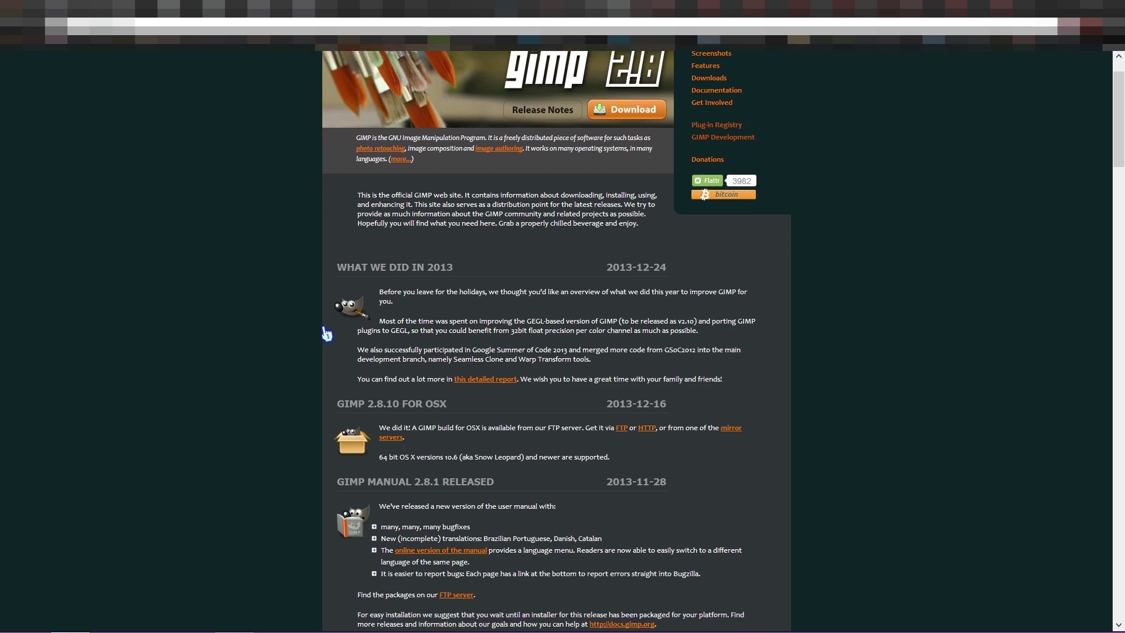
scroll(296, 325, "down", 5)
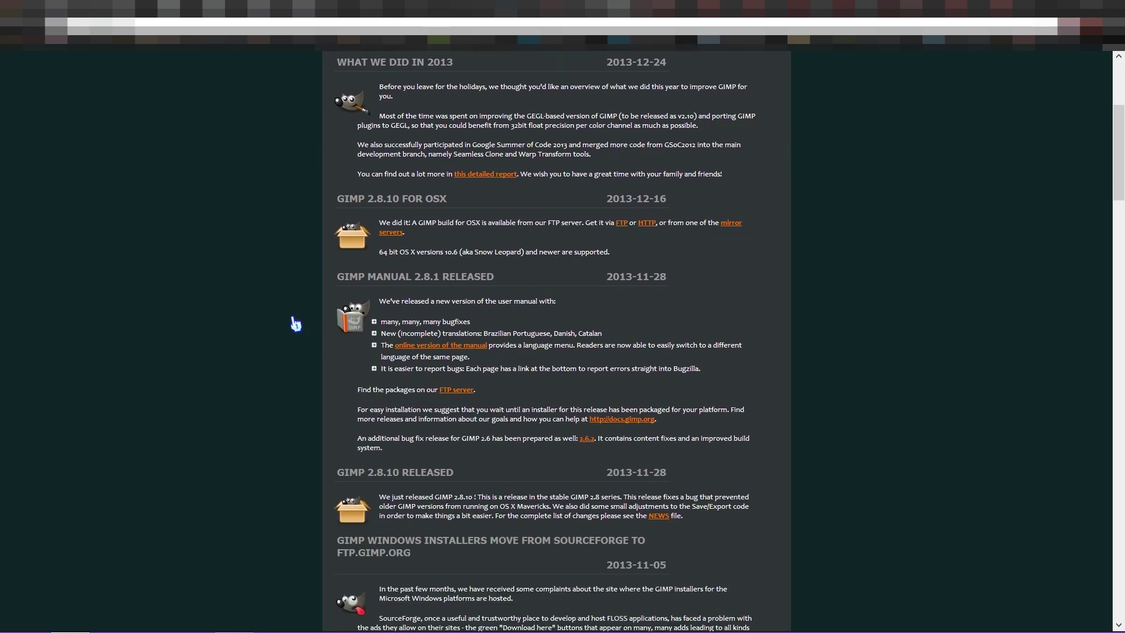
scroll(292, 323, "down", 4)
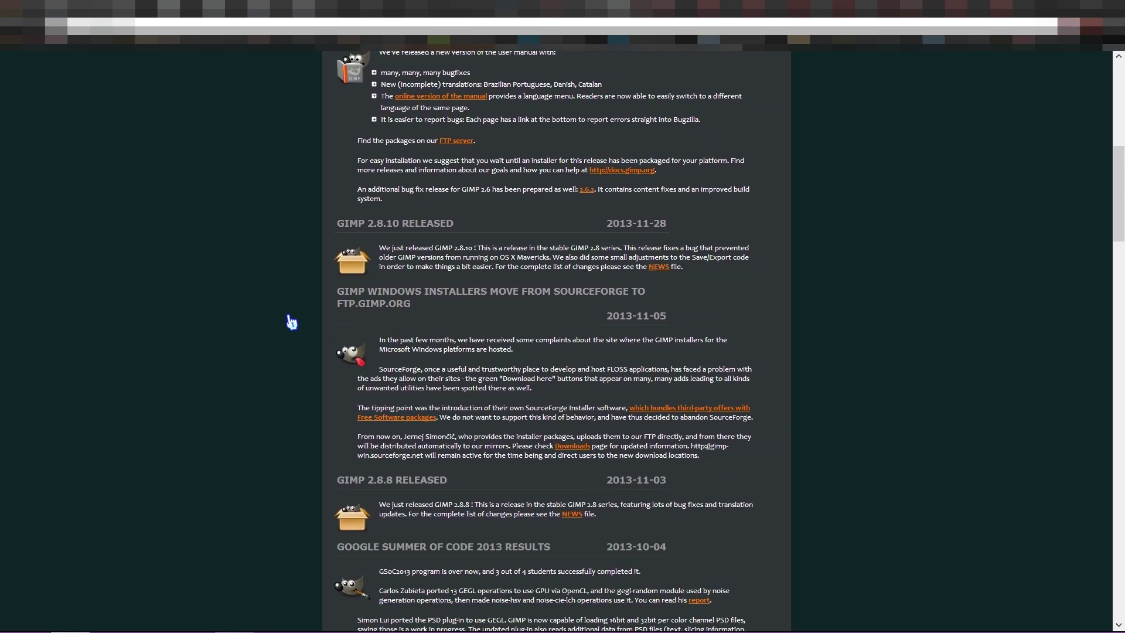
scroll(867, 460, "up", 11)
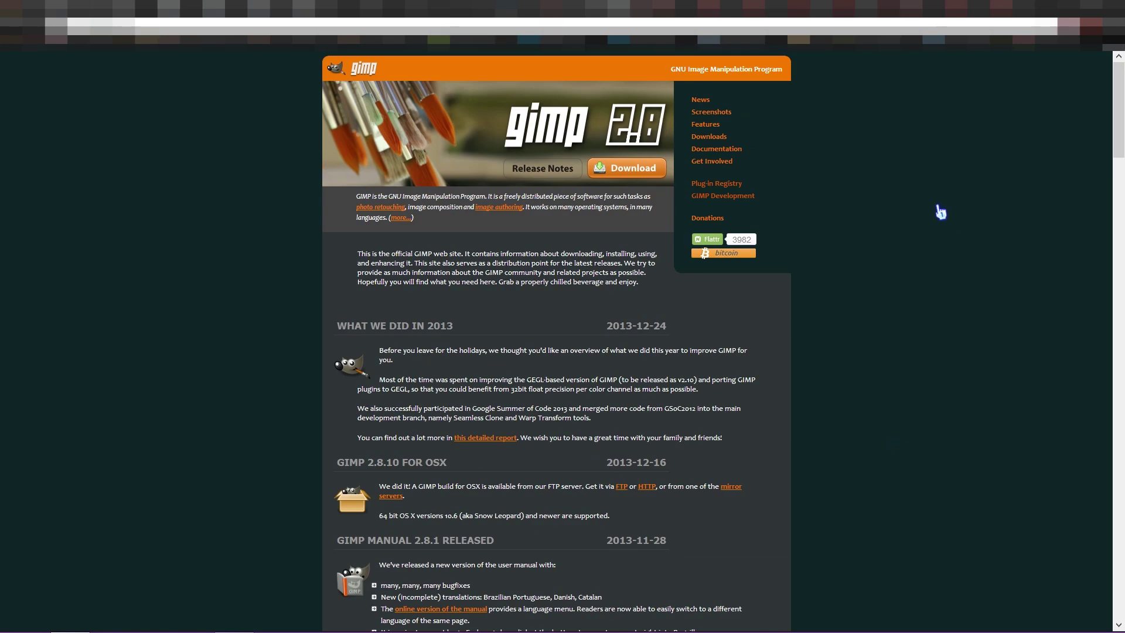
left_click(711, 111)
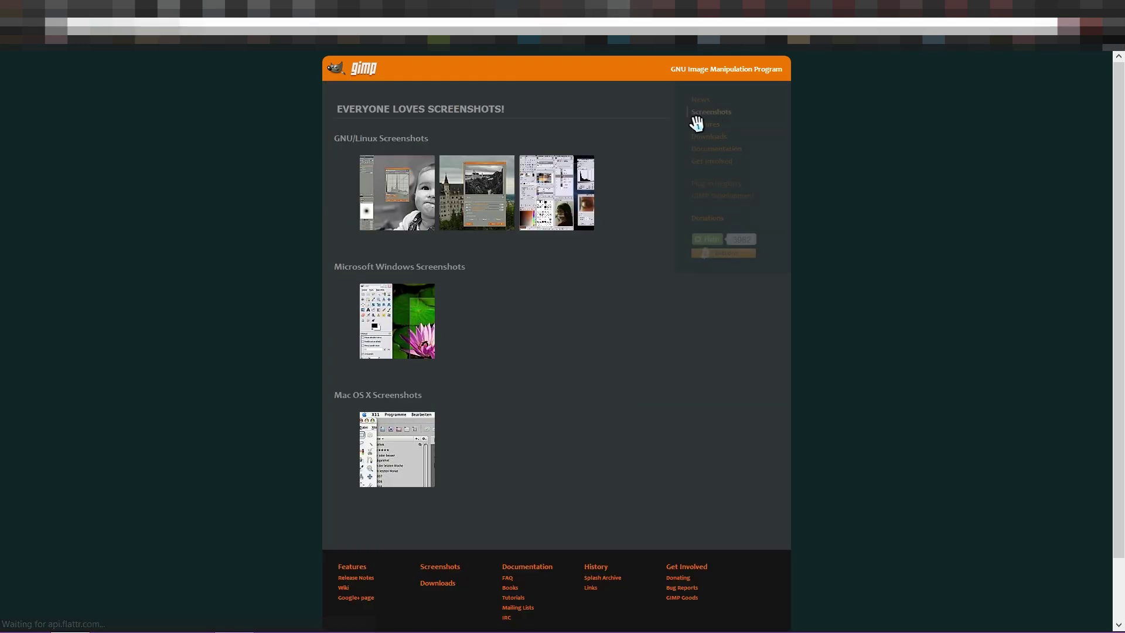
left_click(401, 308)
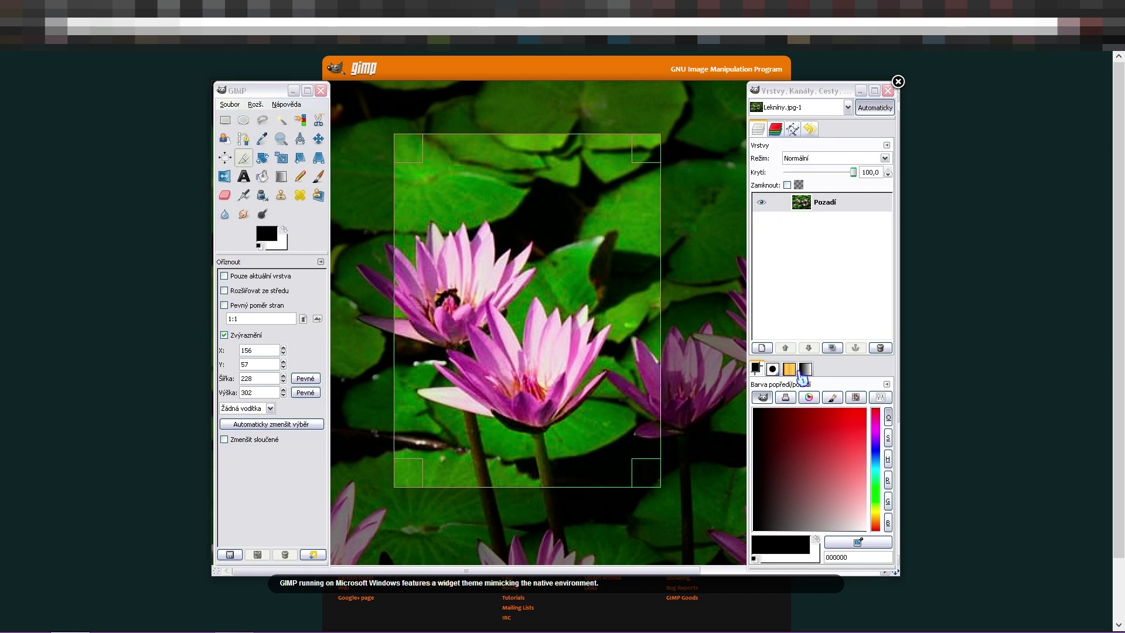
left_click(901, 86)
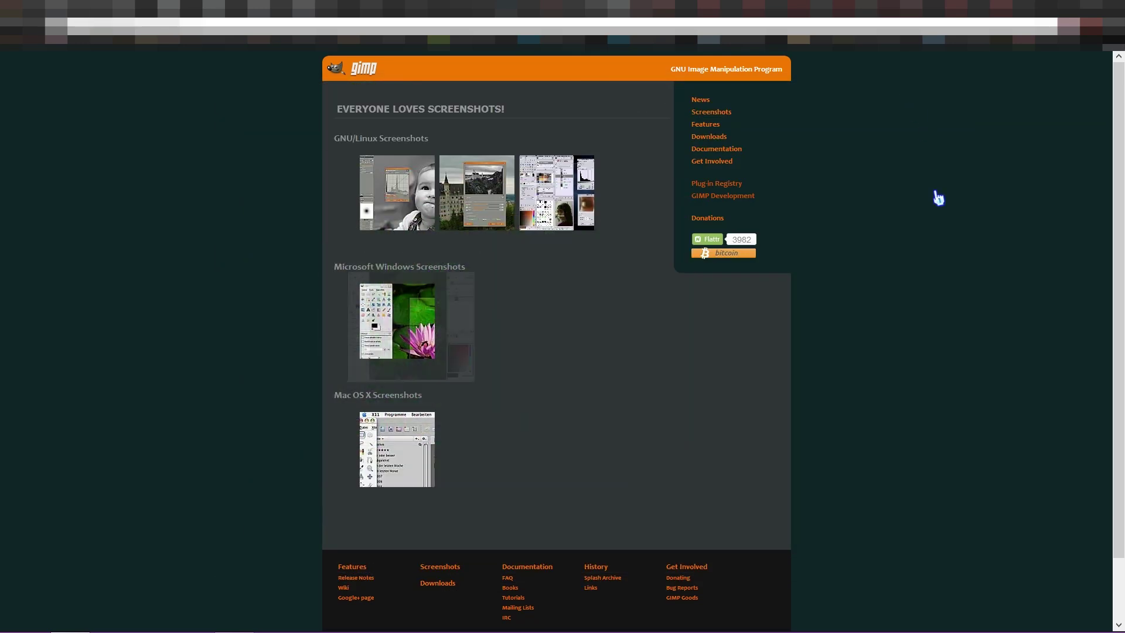